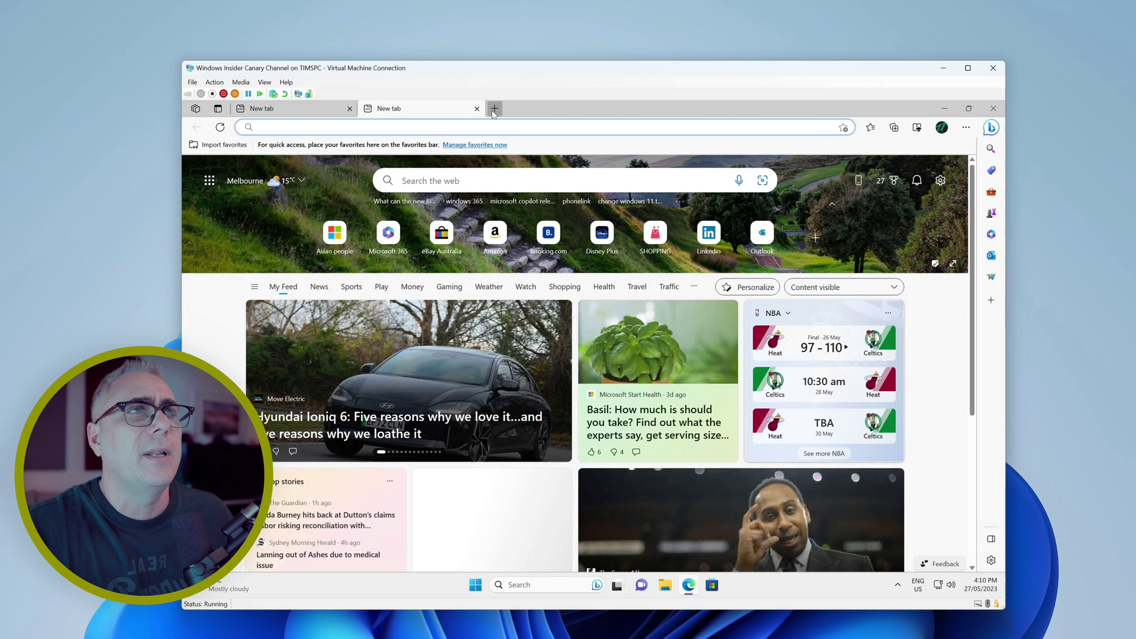
Open a new tab and put the second tab into a new red group named Edge.
click(494, 108)
right_click(400, 111)
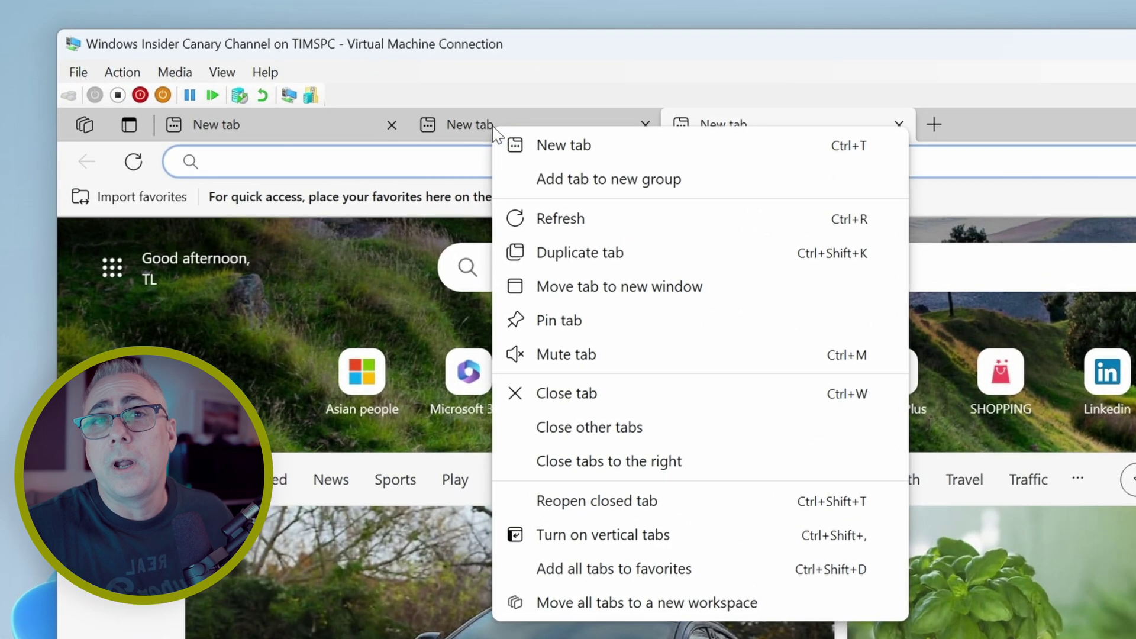
click(598, 179)
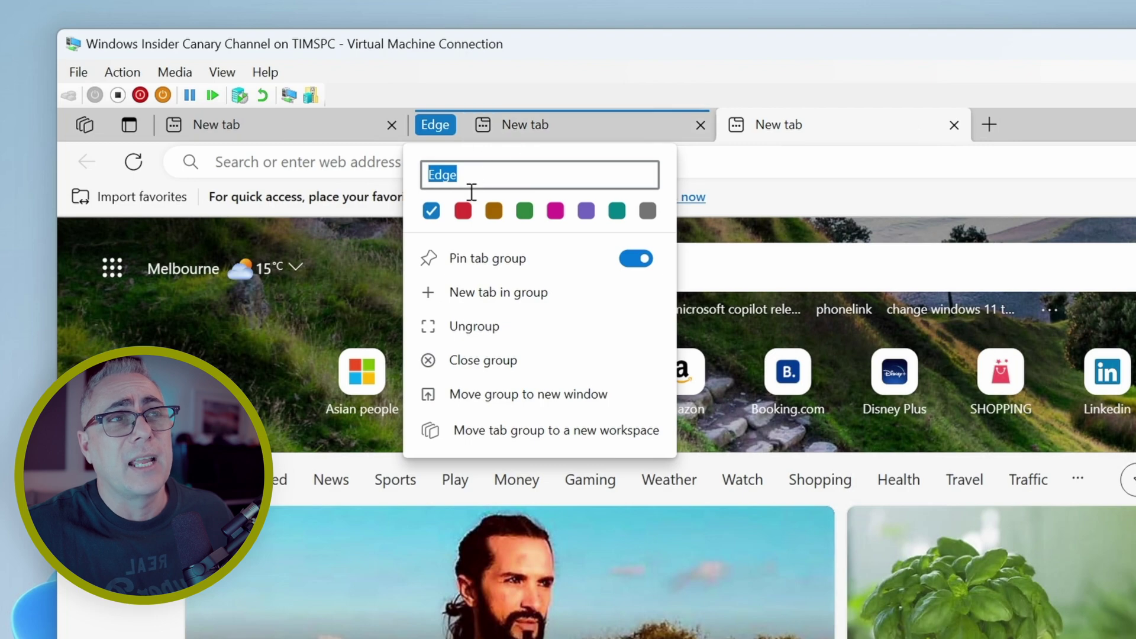
click(462, 211)
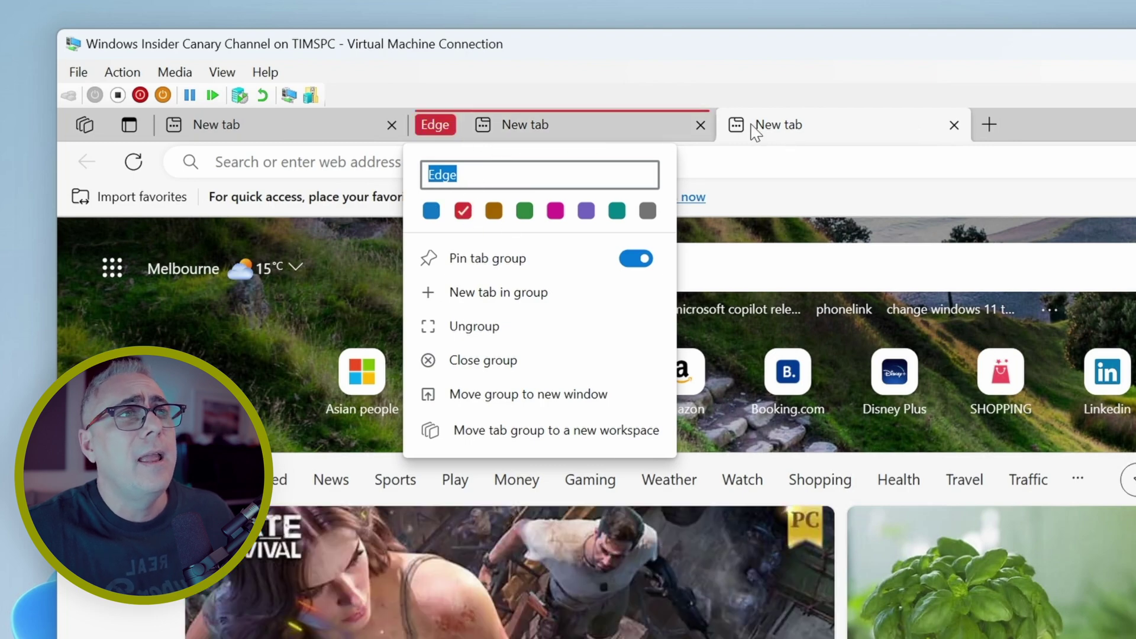
Drag the third tab into the Edge group and leave the group collapsed.
click(753, 133)
drag(734, 130, 497, 133)
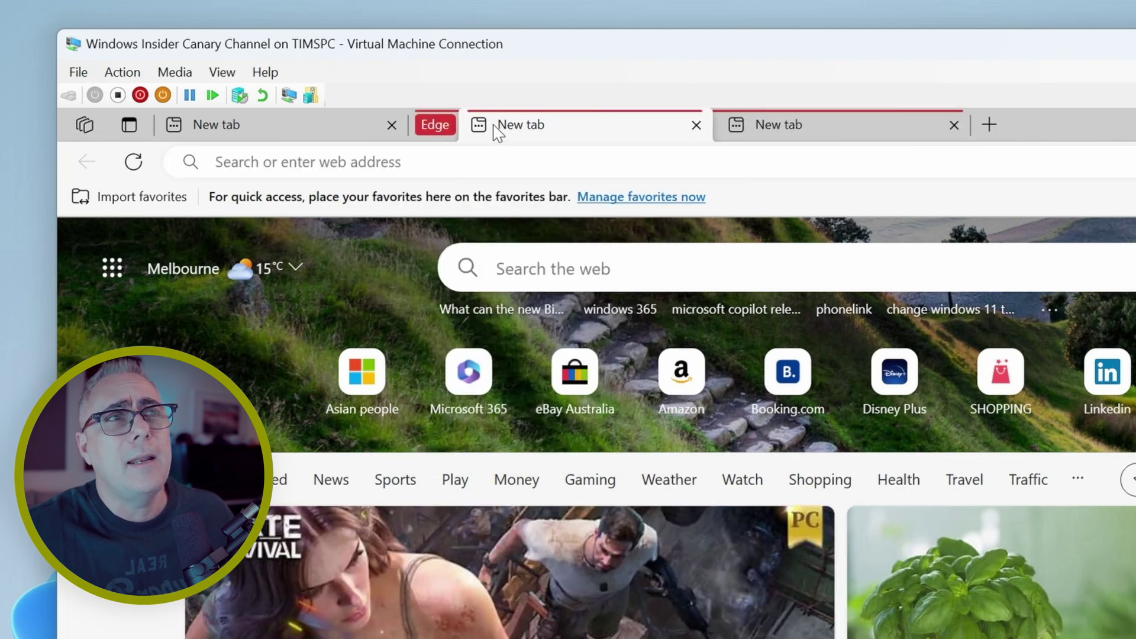
click(427, 125)
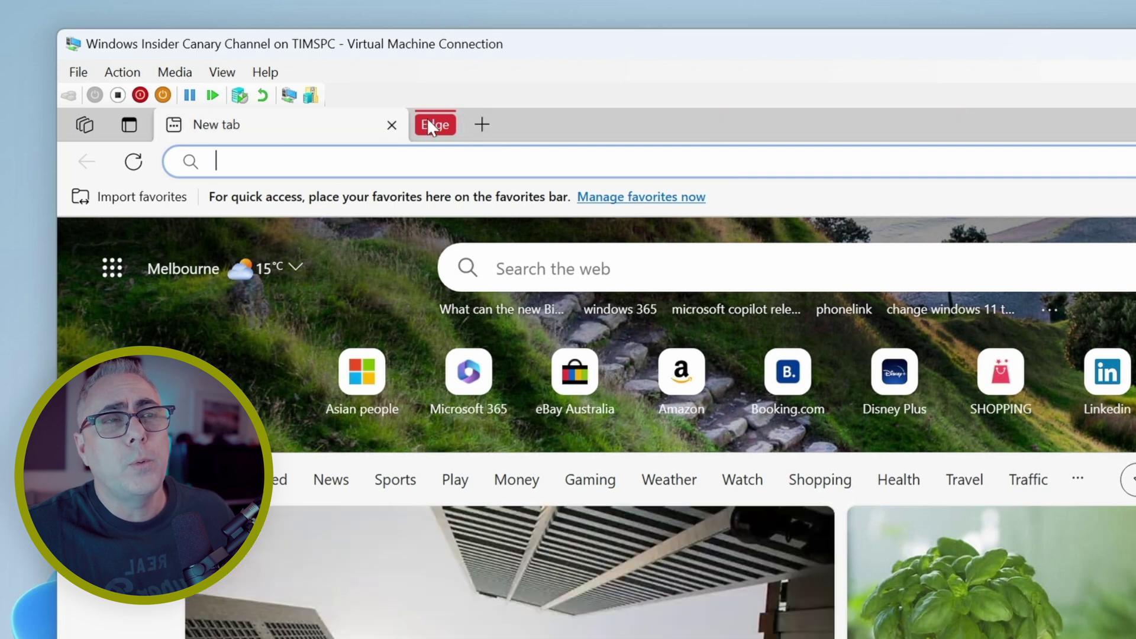
click(431, 123)
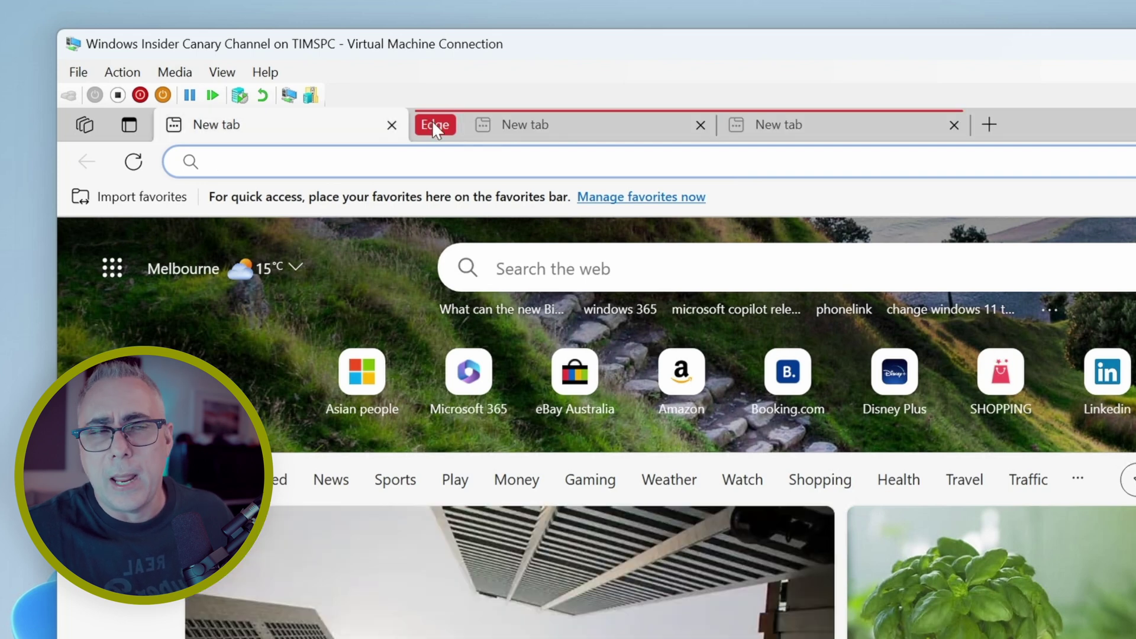
click(432, 124)
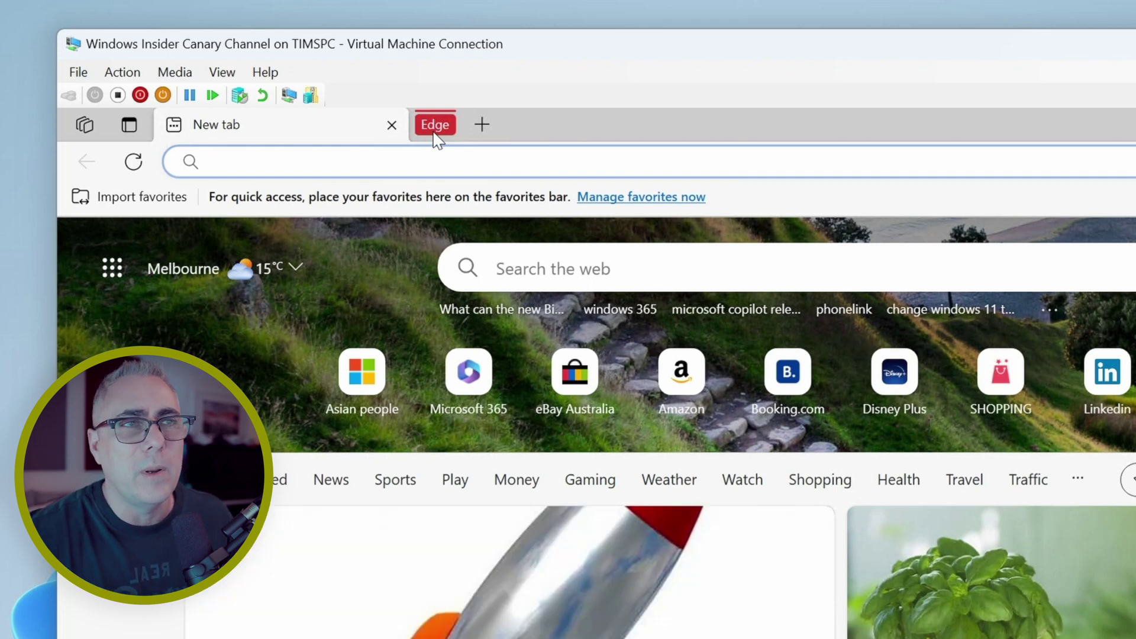
Expand the red Edge group and bring up its group context menu.
click(436, 125)
right_click(436, 125)
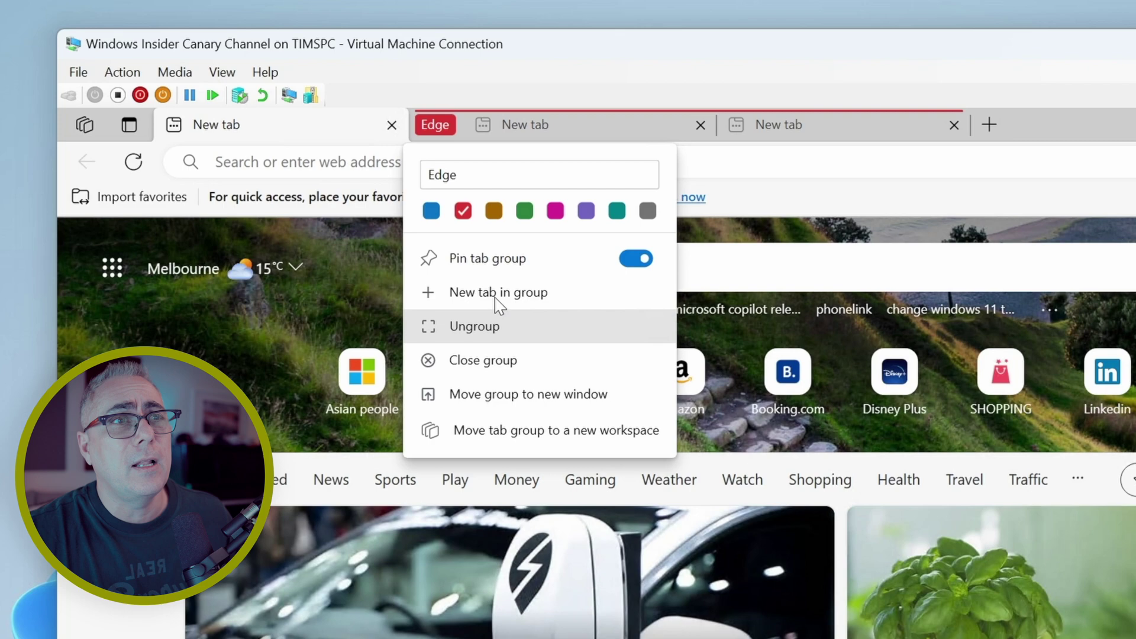
right_click(770, 137)
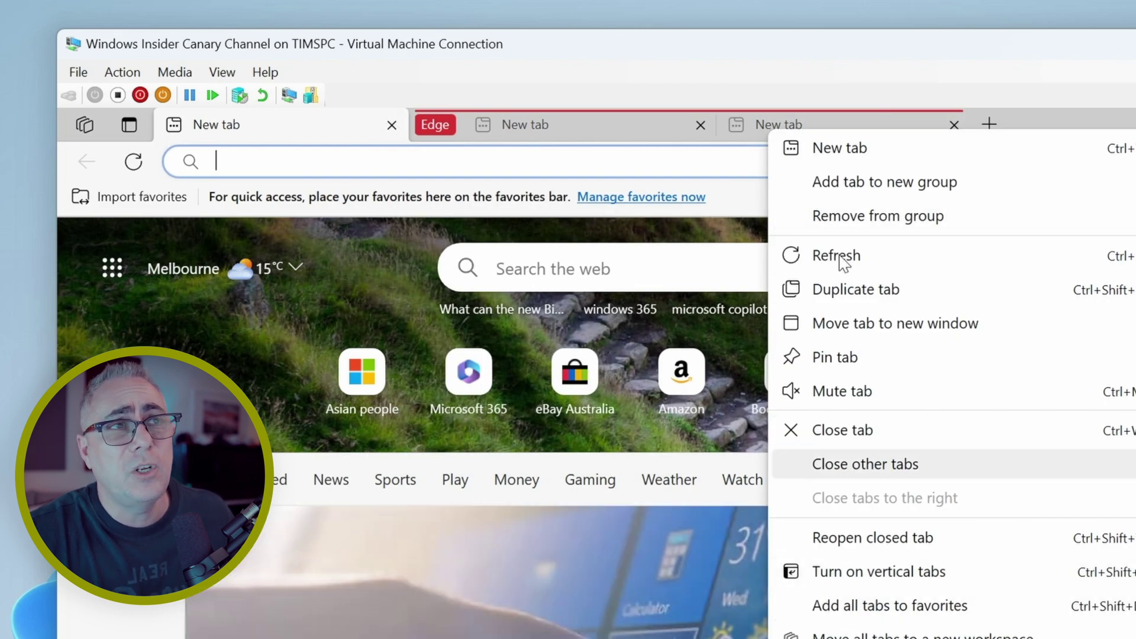
right_click(445, 120)
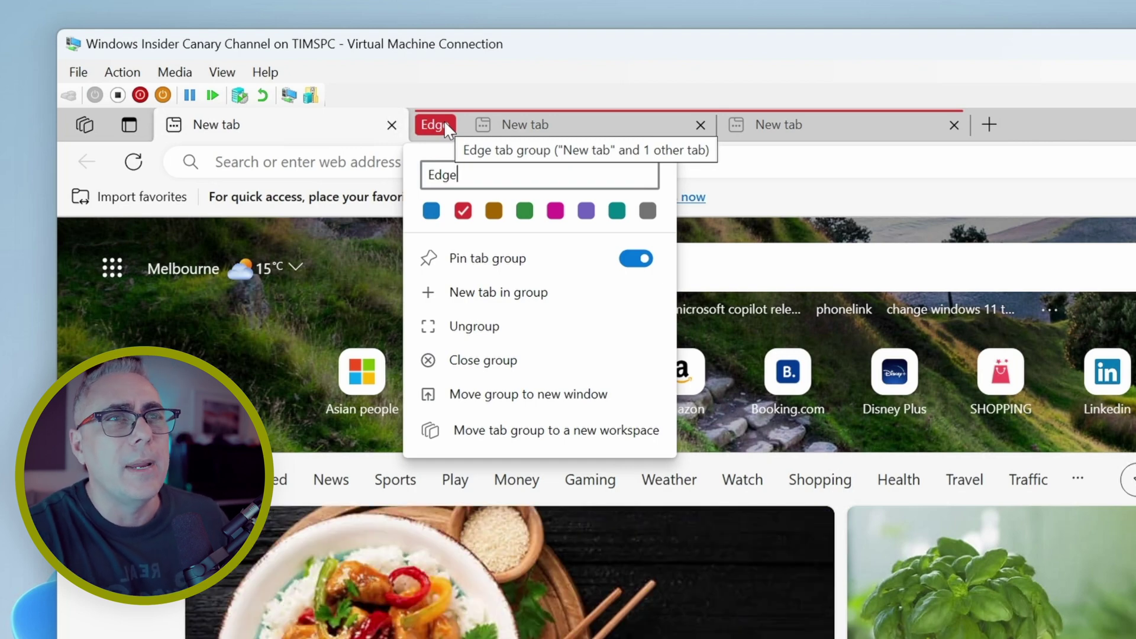
Move the Edge group out of the window, then create and open a teal 'Tech Life' workspace.
click(556, 430)
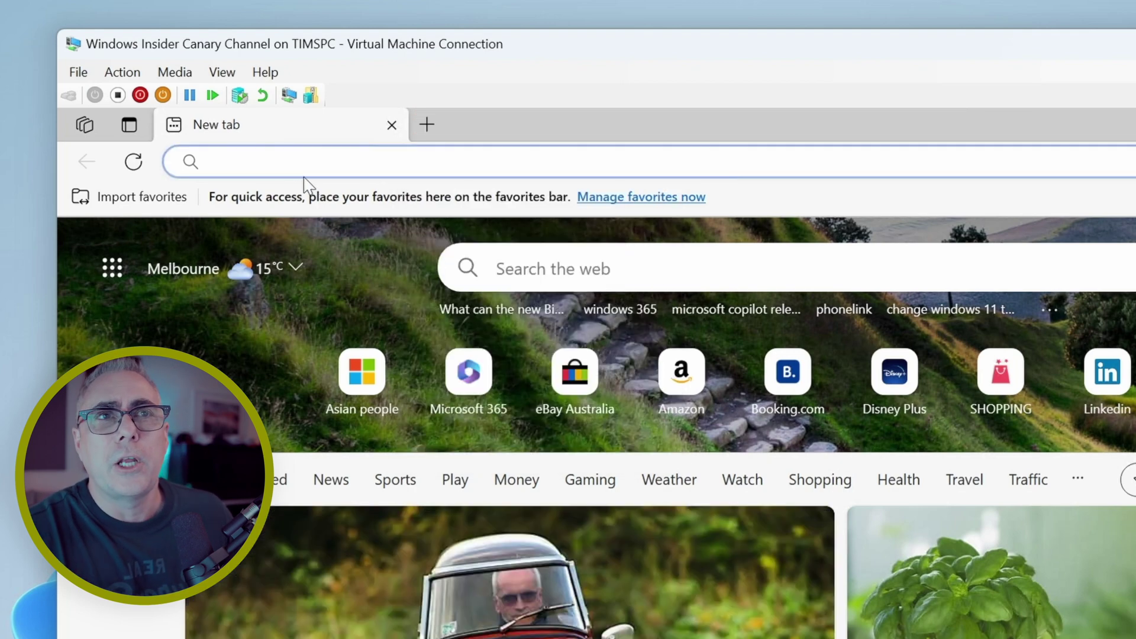
click(85, 131)
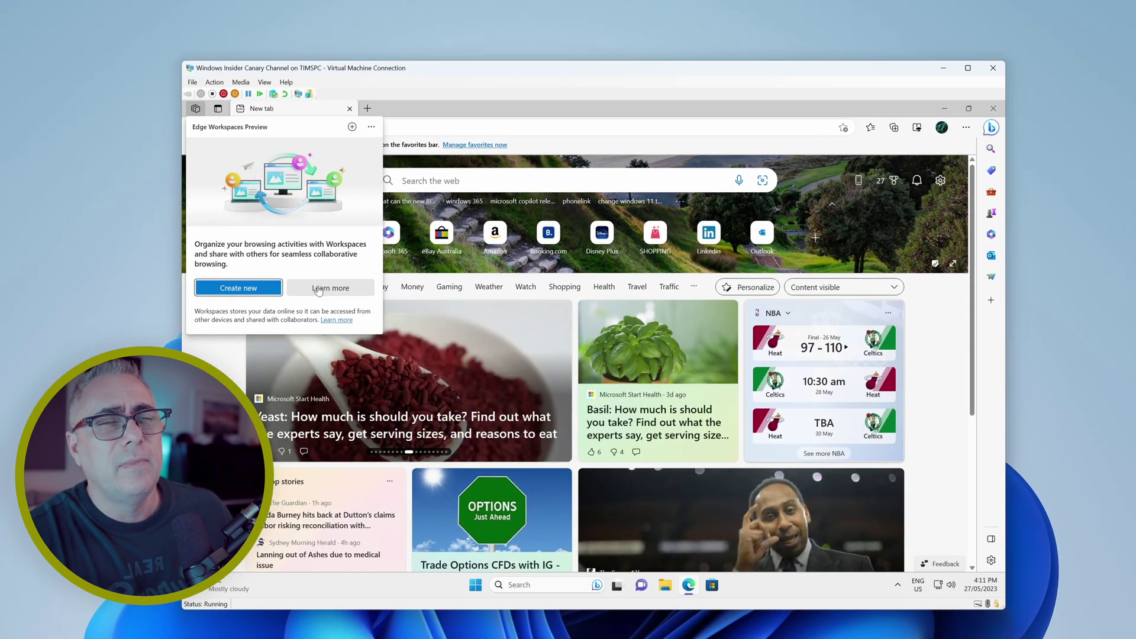
click(255, 288)
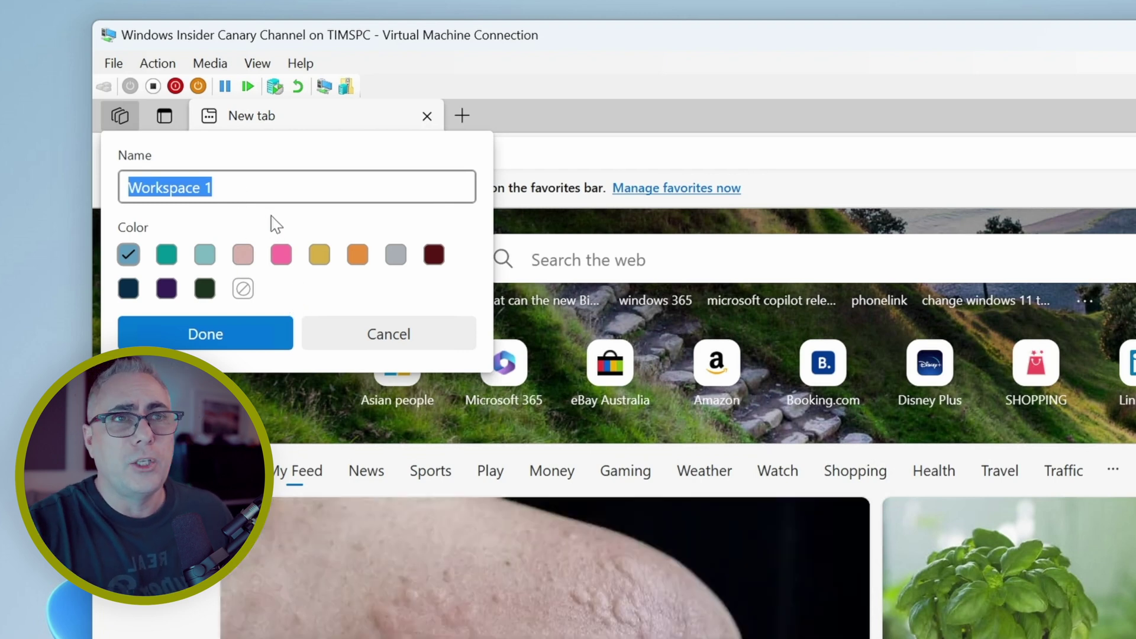
text(Tech Life)
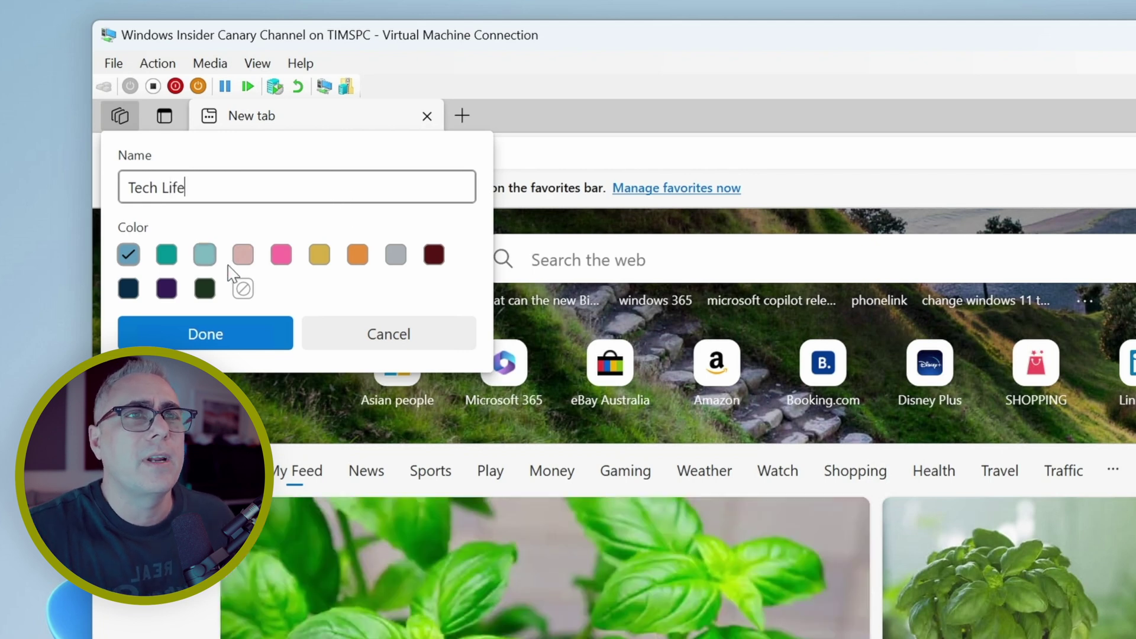
click(168, 256)
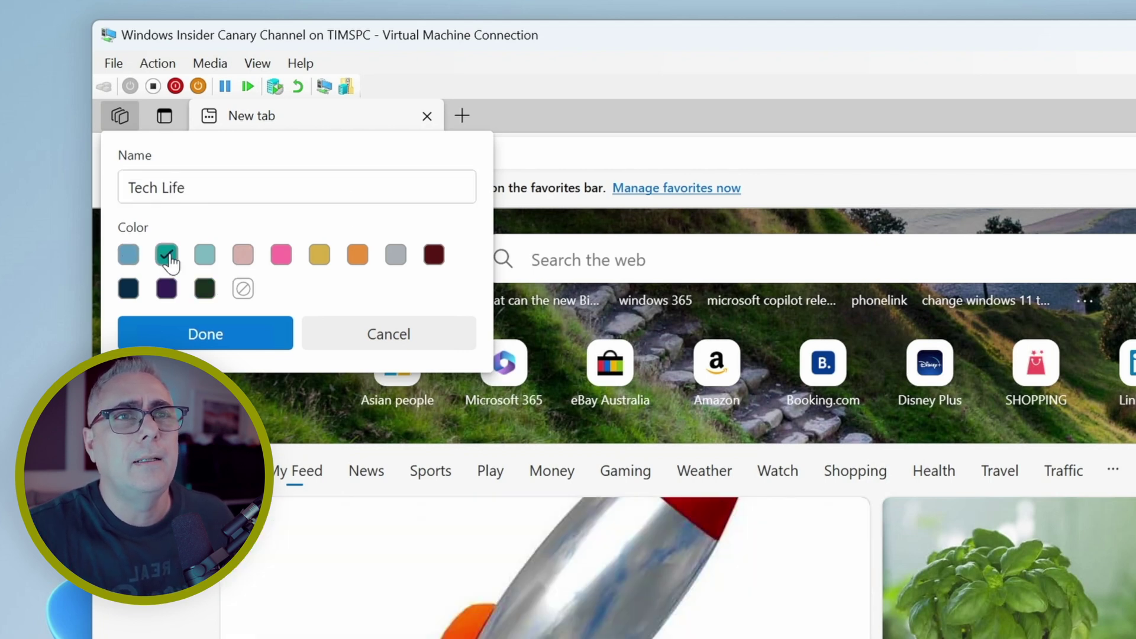
click(206, 335)
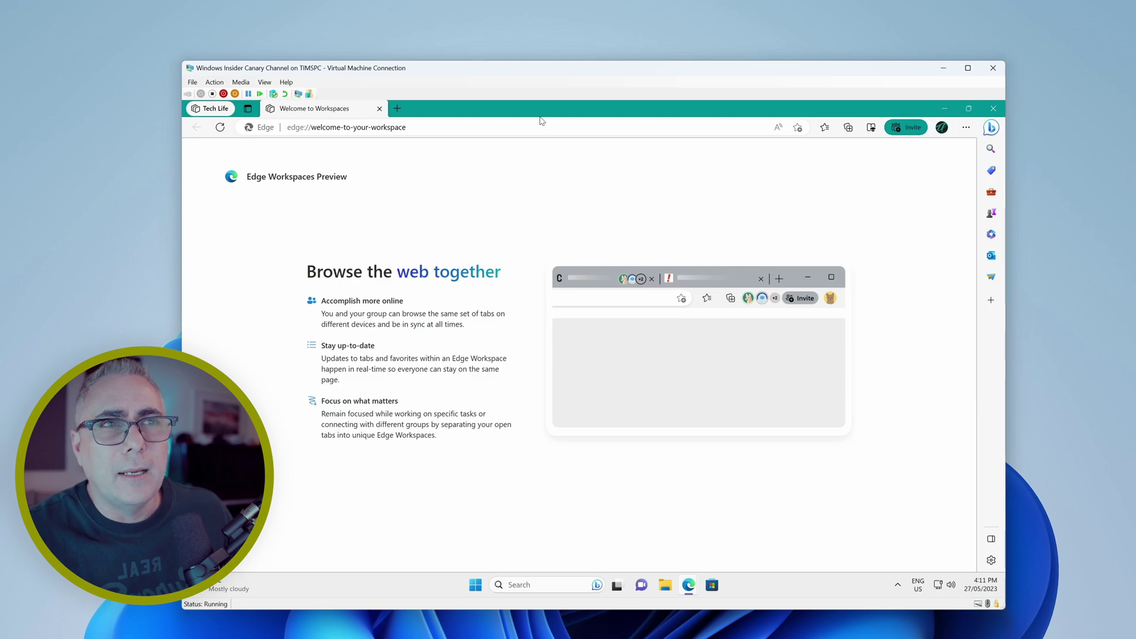
key(ctrl+t)
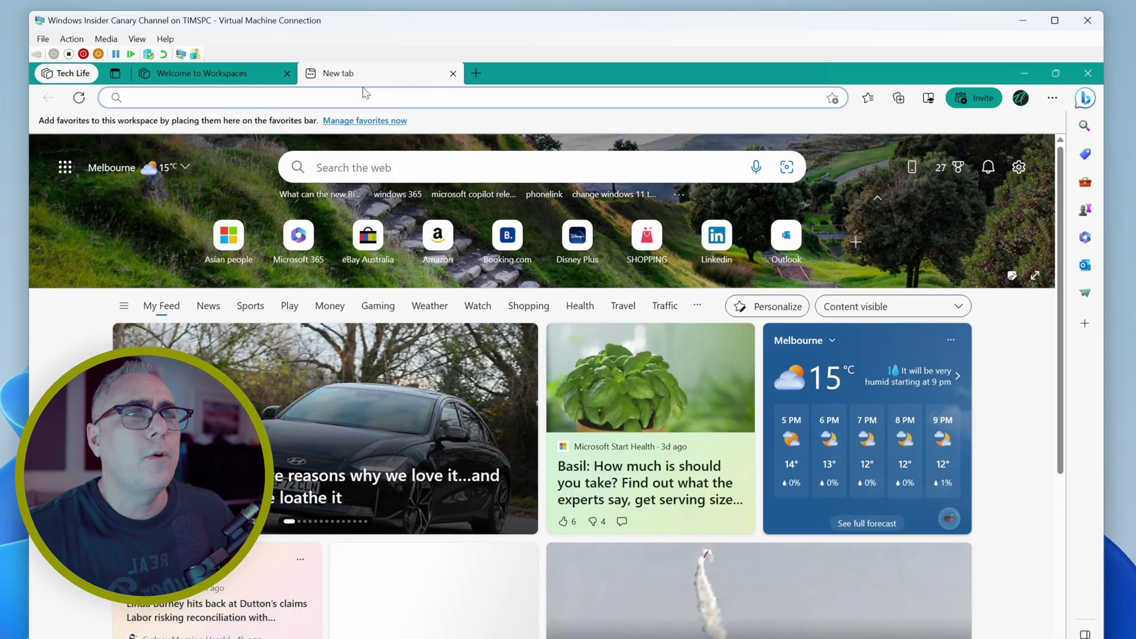
click(363, 94)
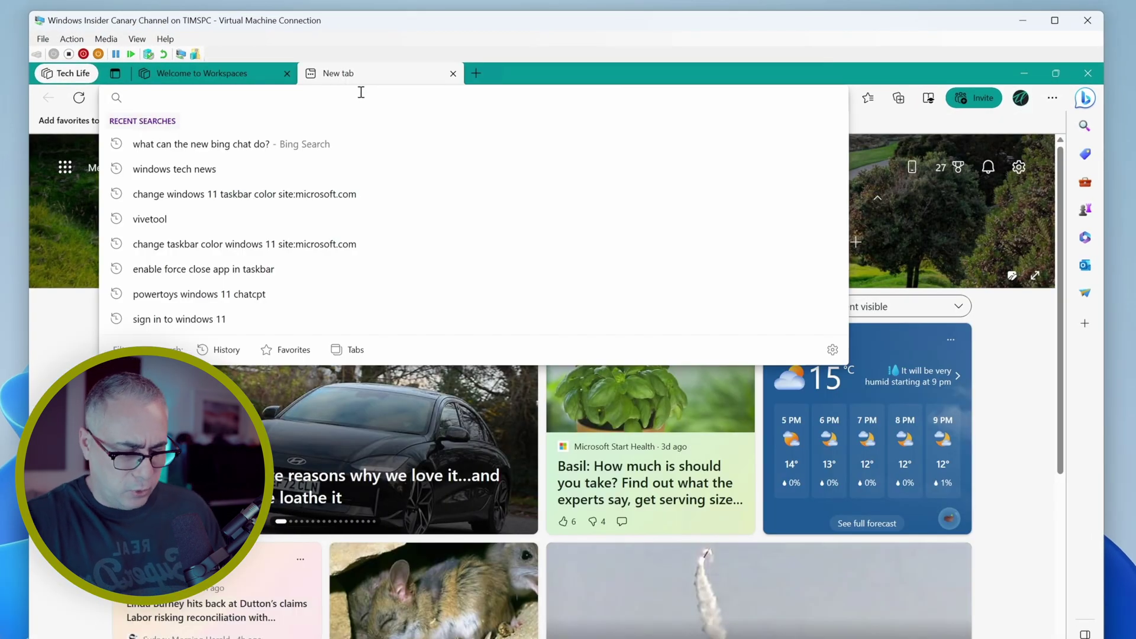
text(www.microsoft.com)
key(Return)
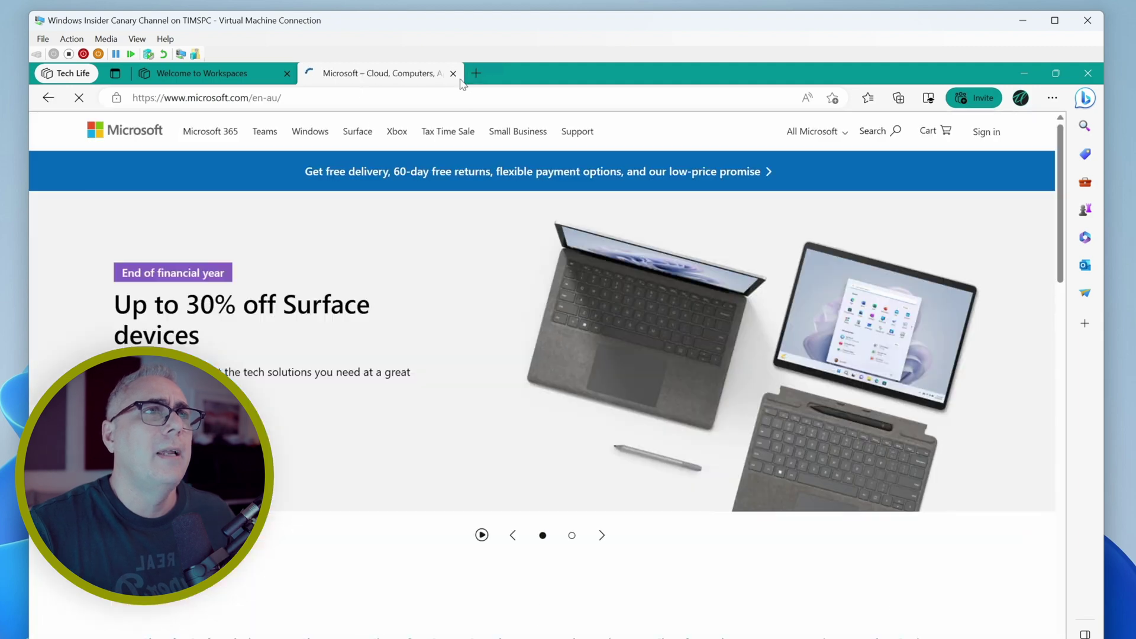
Add tabs for youtube.com and the Amazon site from its new-tab shortcut.
key(ctrl+t)
text(youtube.com)
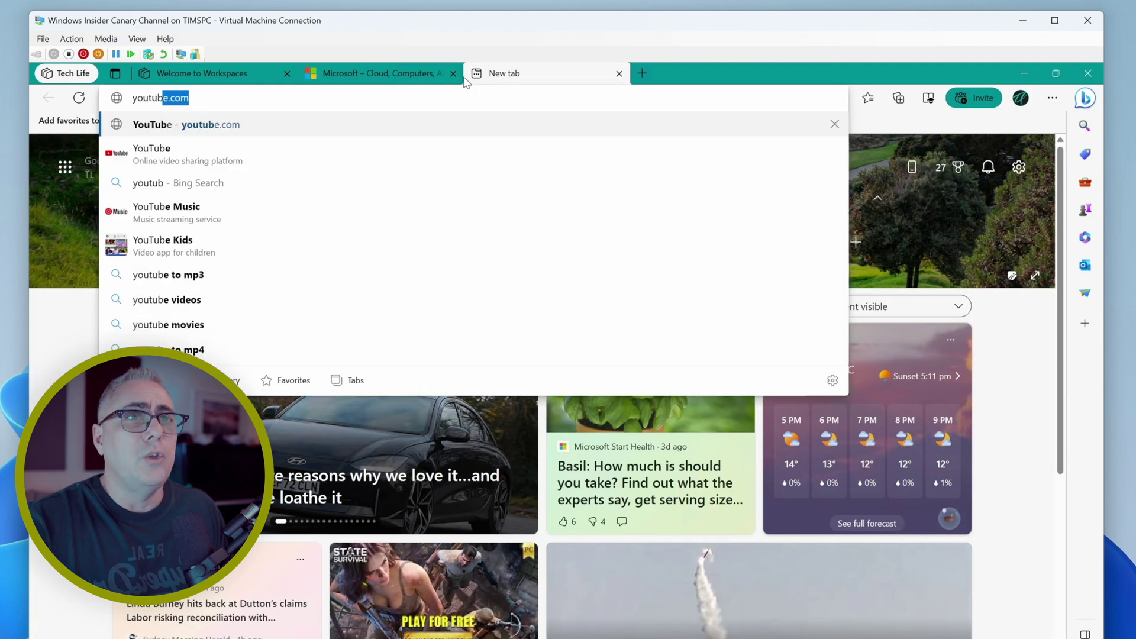
key(Return)
key(ctrl+t)
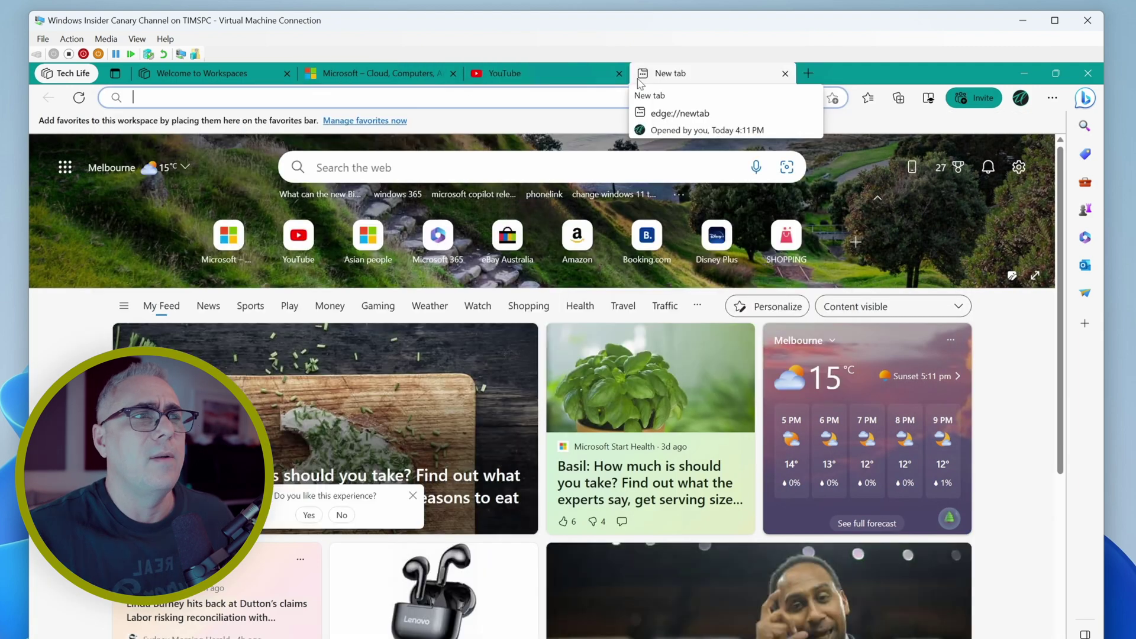
click(583, 250)
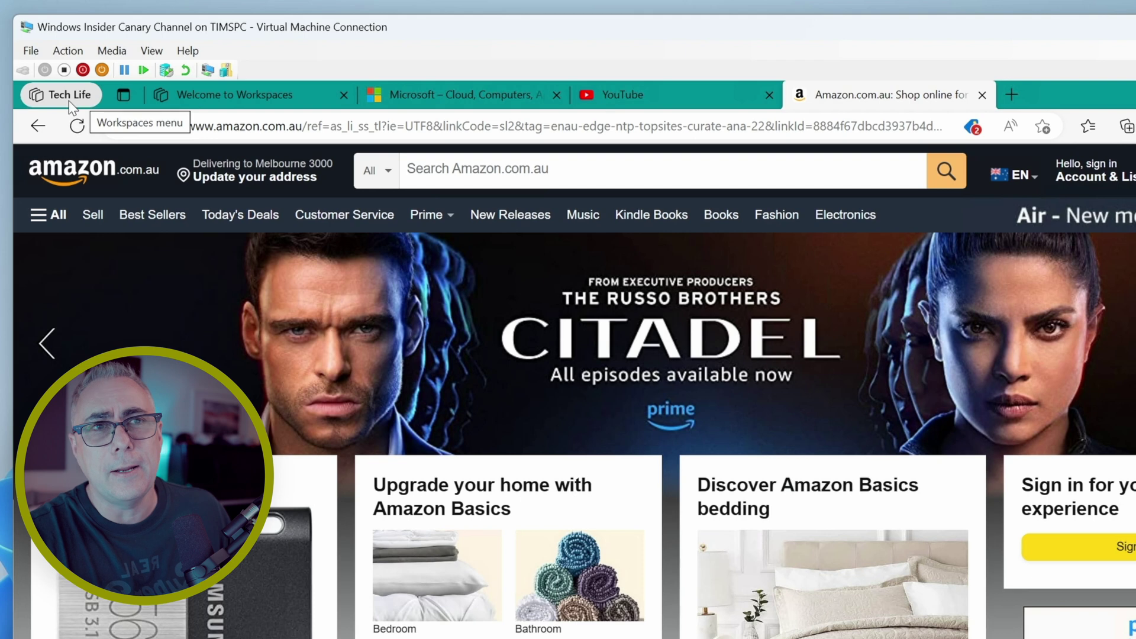
Open and then dismiss the Tech Life workspace's edit dialog and options.
click(69, 101)
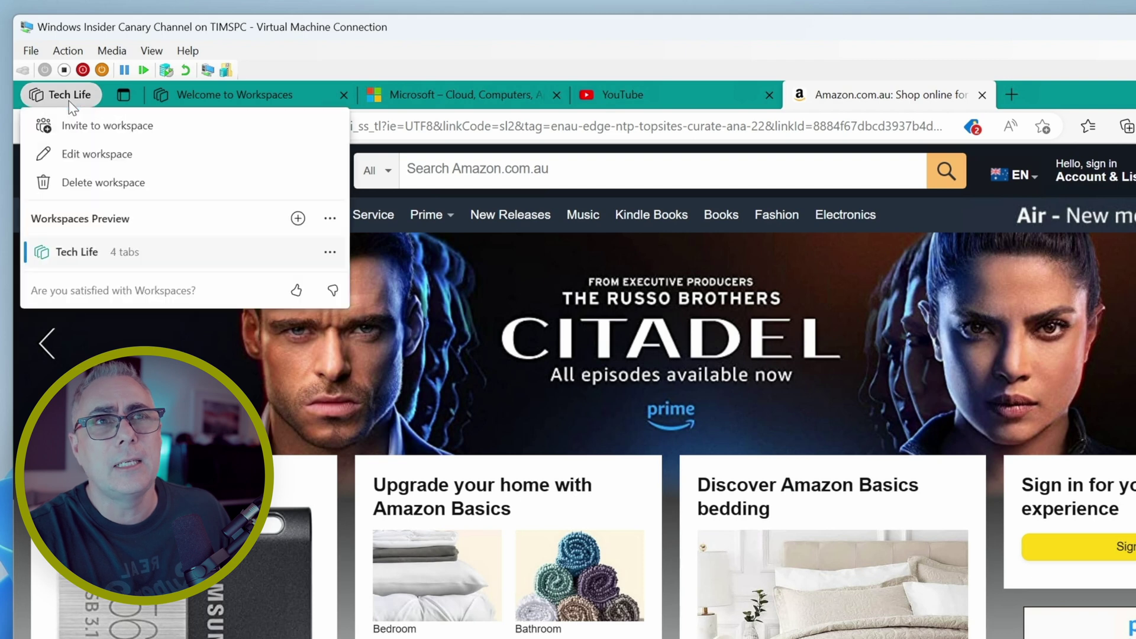
click(186, 159)
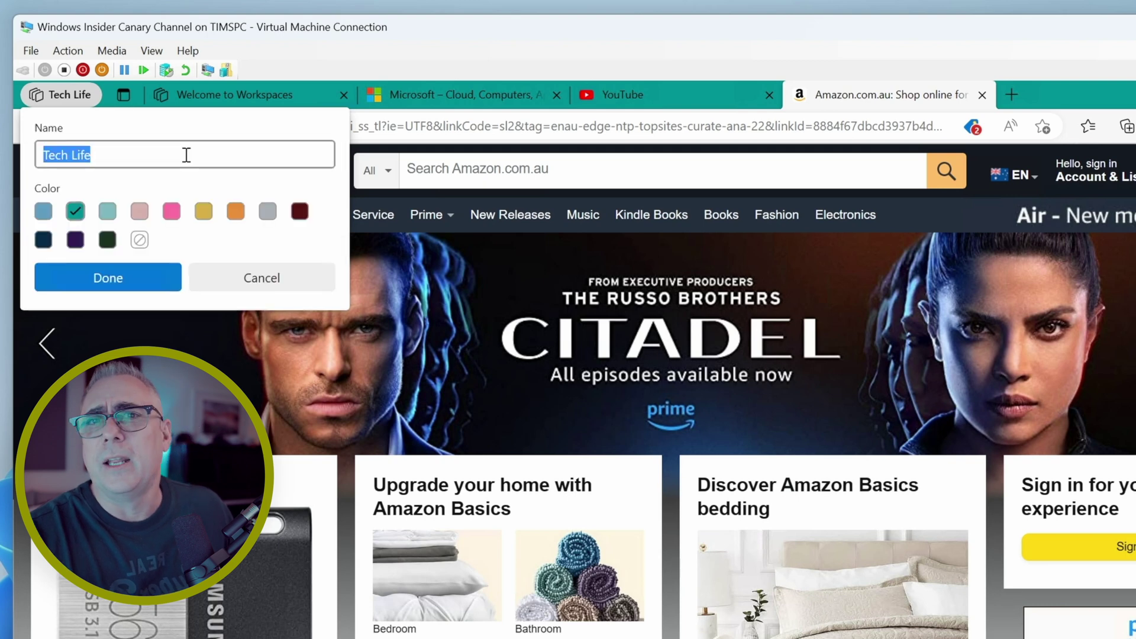
click(216, 284)
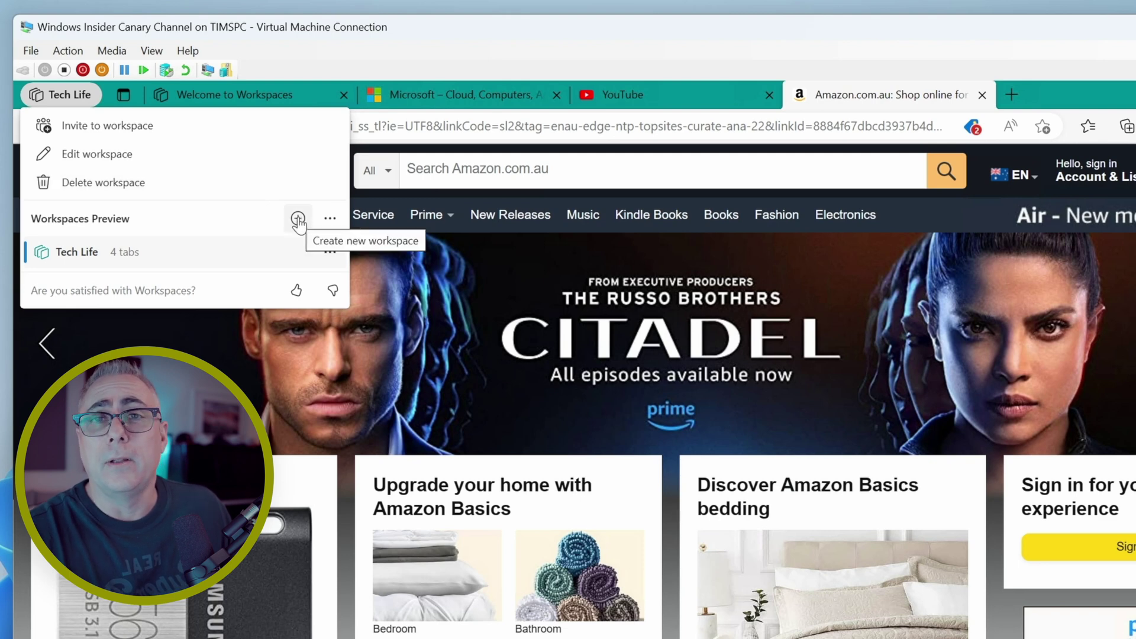
click(329, 251)
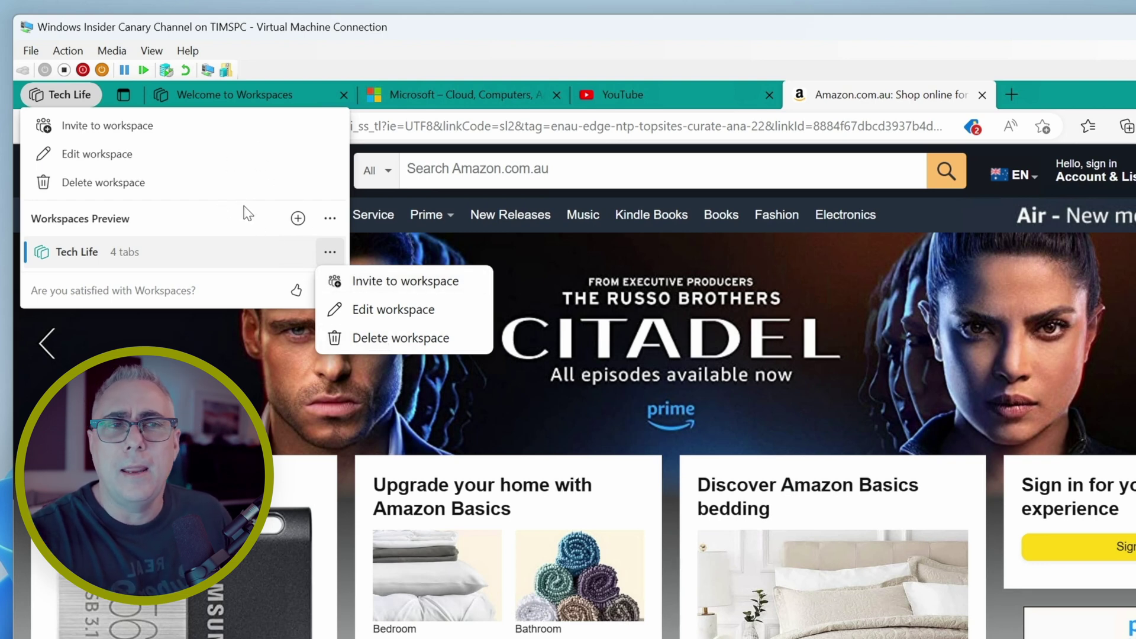
click(298, 219)
Create a yellow workspace named Workspace 2 and open it.
click(298, 219)
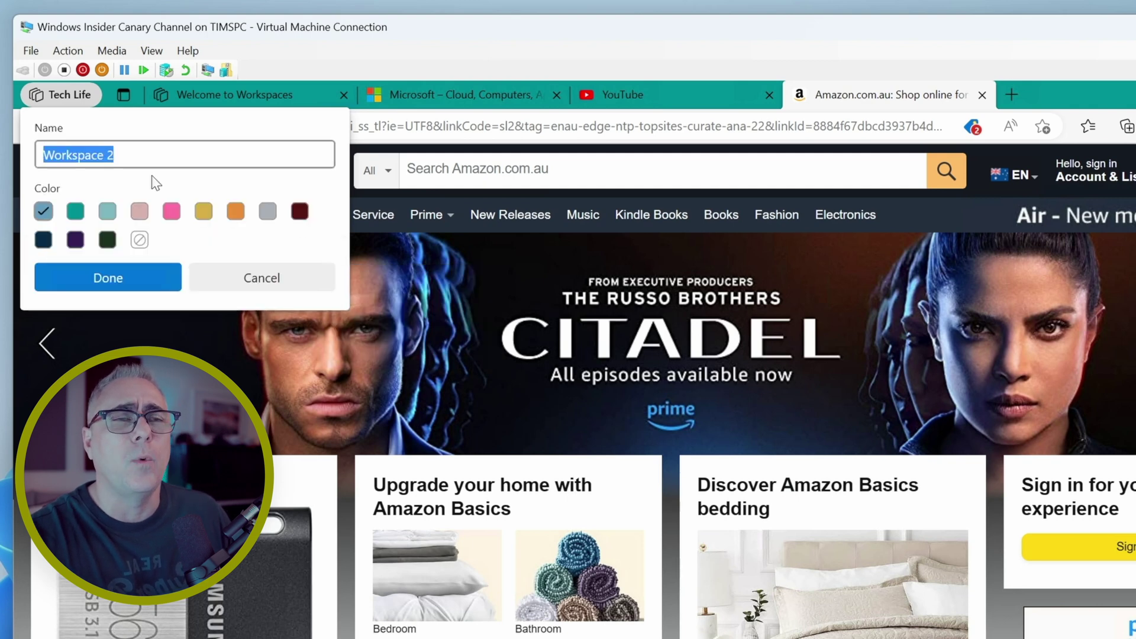
click(202, 212)
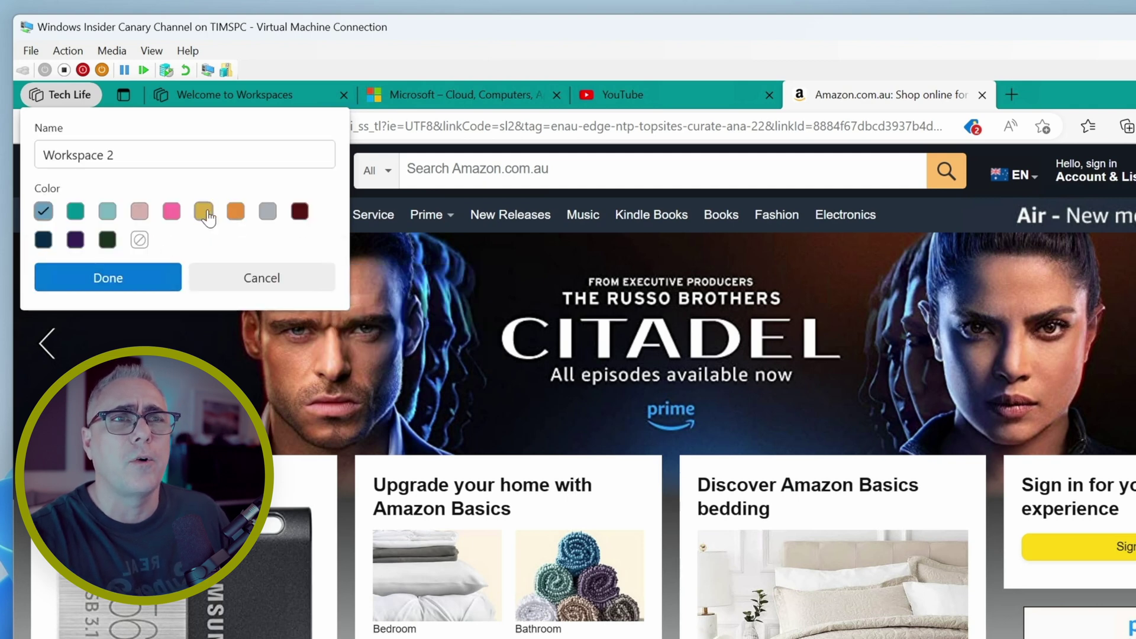
click(142, 279)
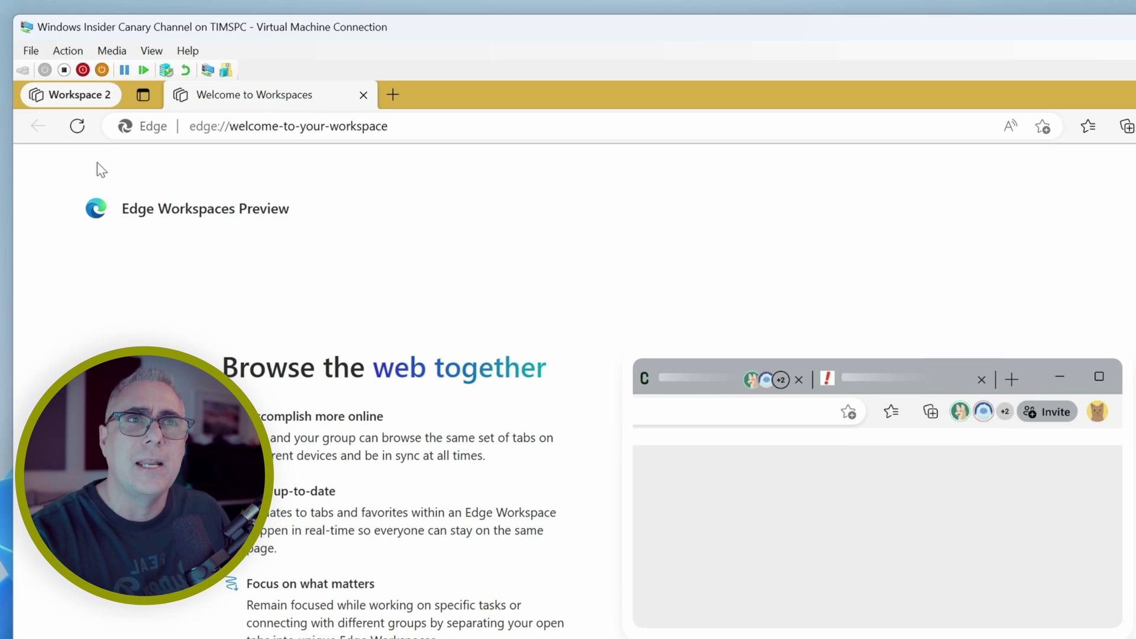
Switch back to Tech Life through its options in the workspace list.
click(73, 98)
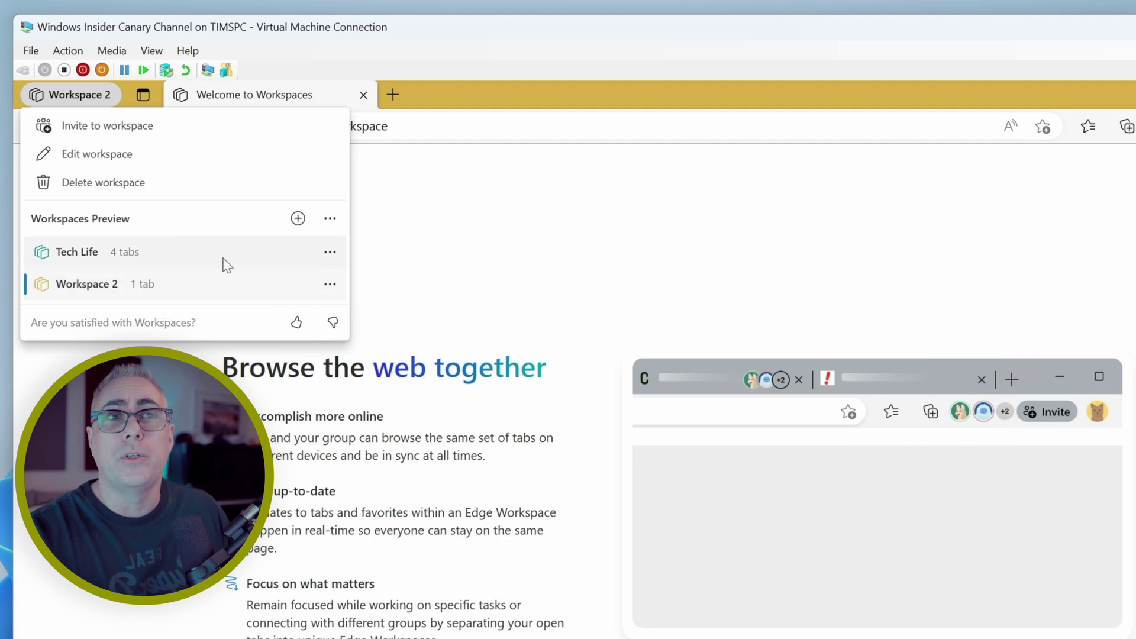
click(330, 253)
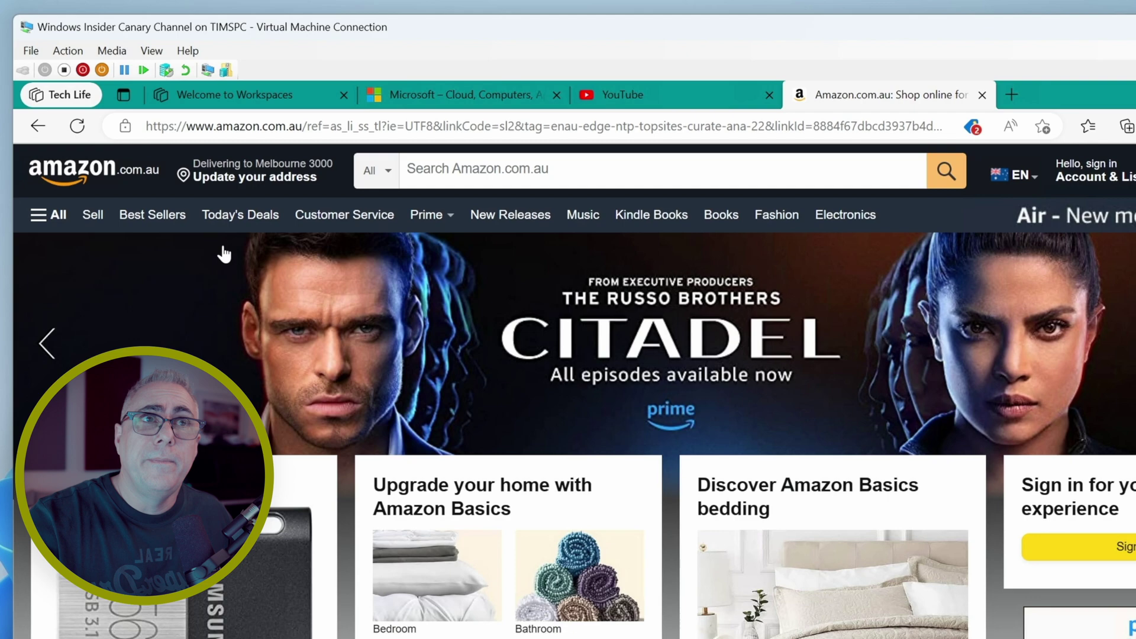
Copy the Tech Life invite link from the Invite collaborators flyout.
click(70, 106)
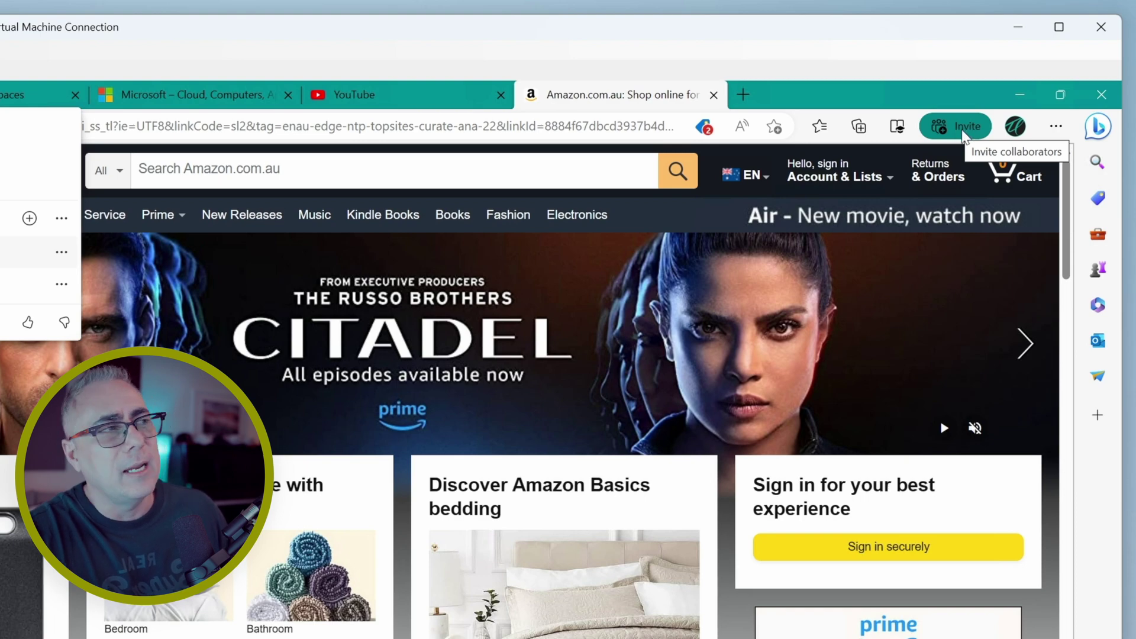
click(962, 131)
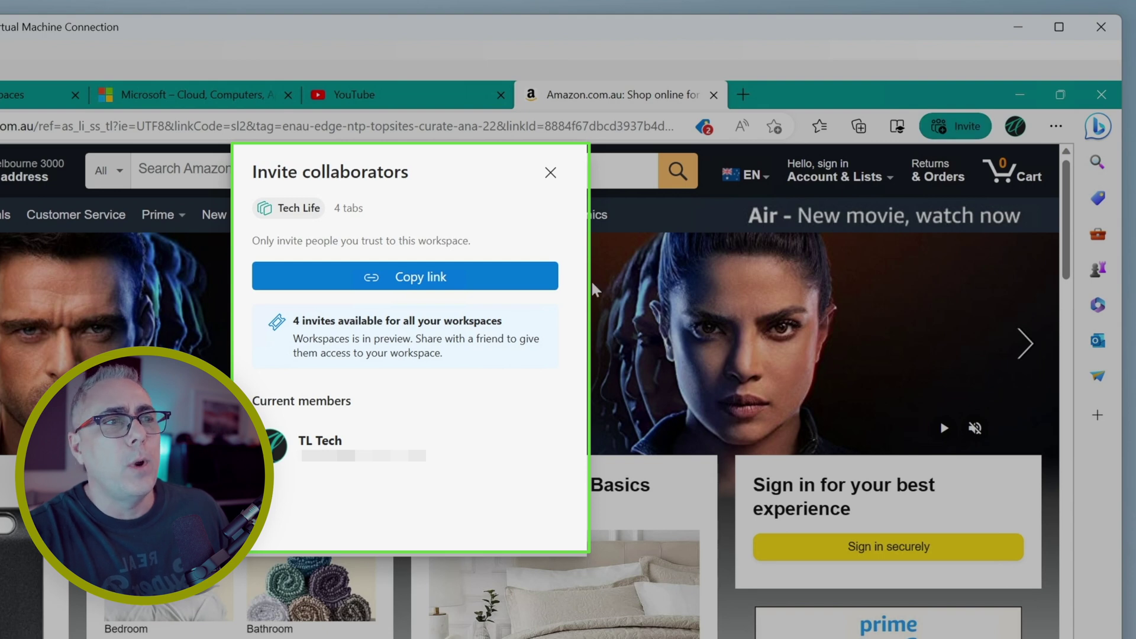
click(408, 278)
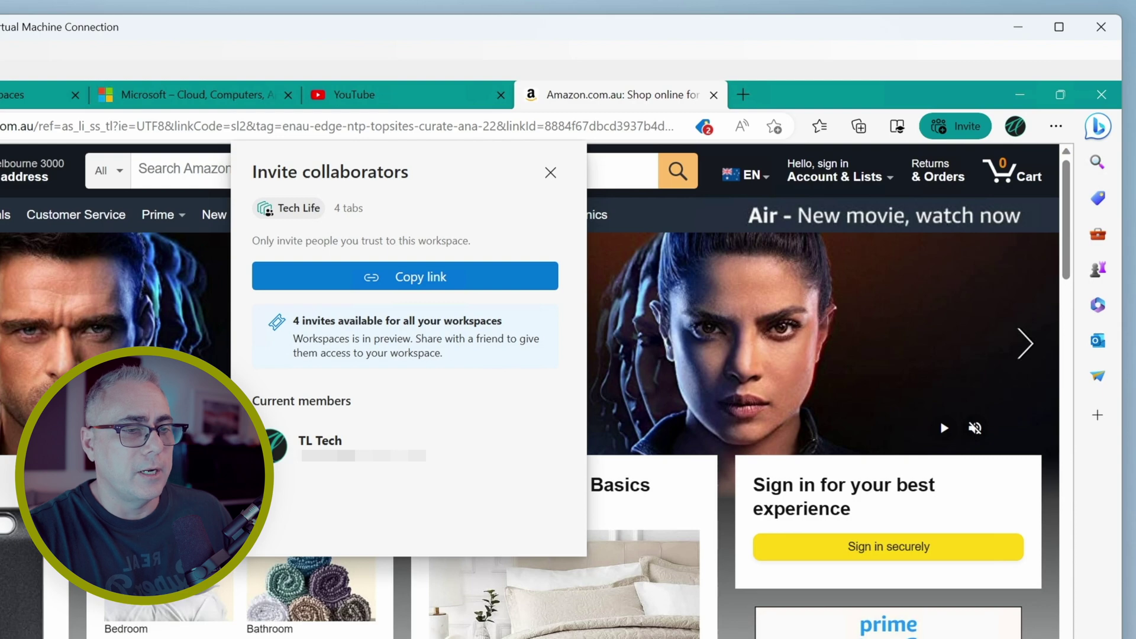
Open the pasted invite link in a new, enlarged browser window.
key(ctrl+n)
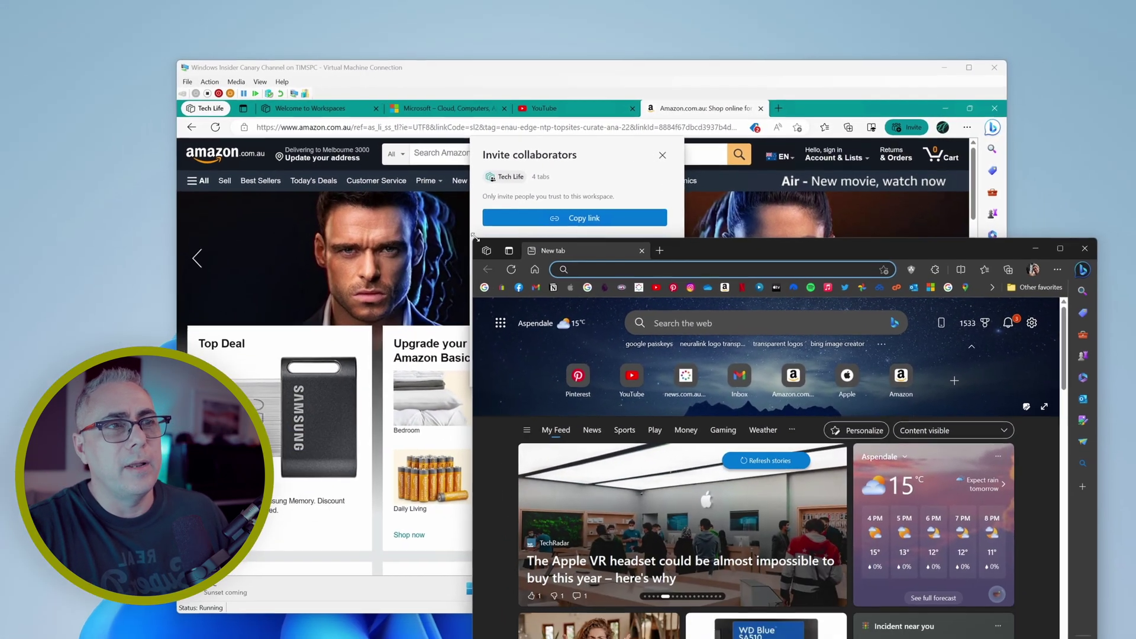
drag(475, 238, 397, 249)
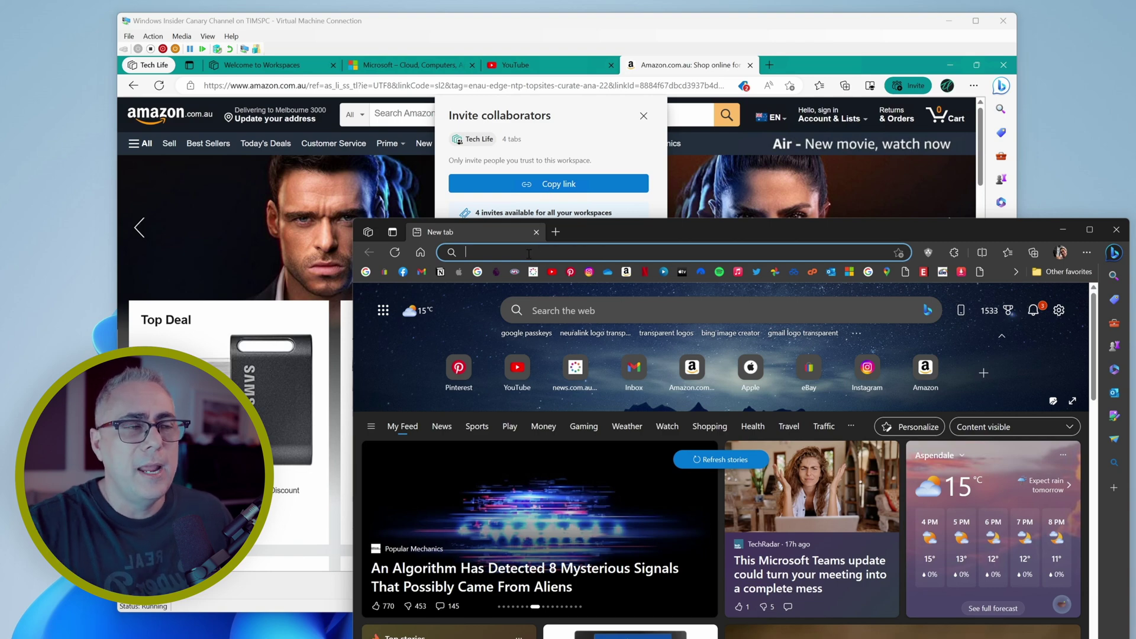
key(ctrl+v)
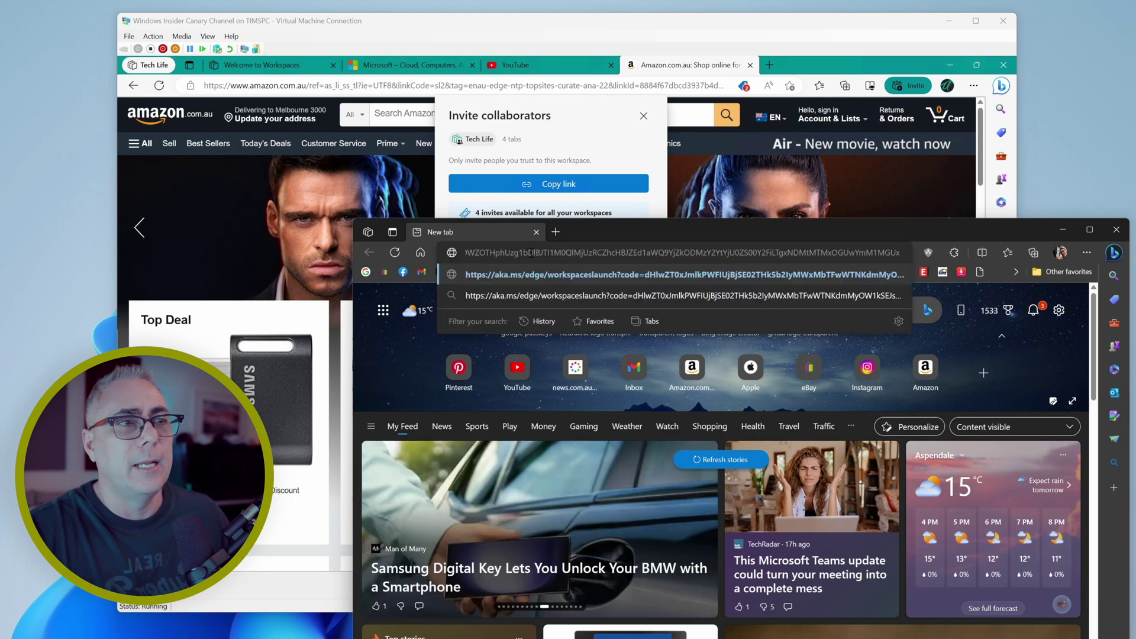
key(Return)
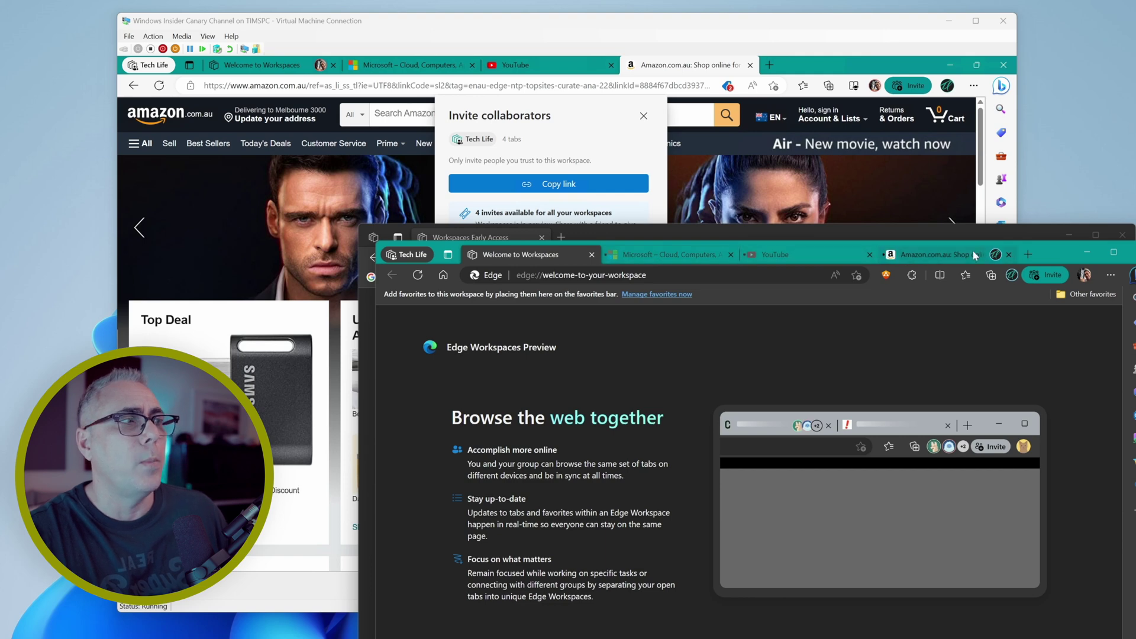
Close the leftover invite launch window and position the workspace window up and right.
drag(1053, 251, 992, 244)
click(1090, 233)
click(1068, 235)
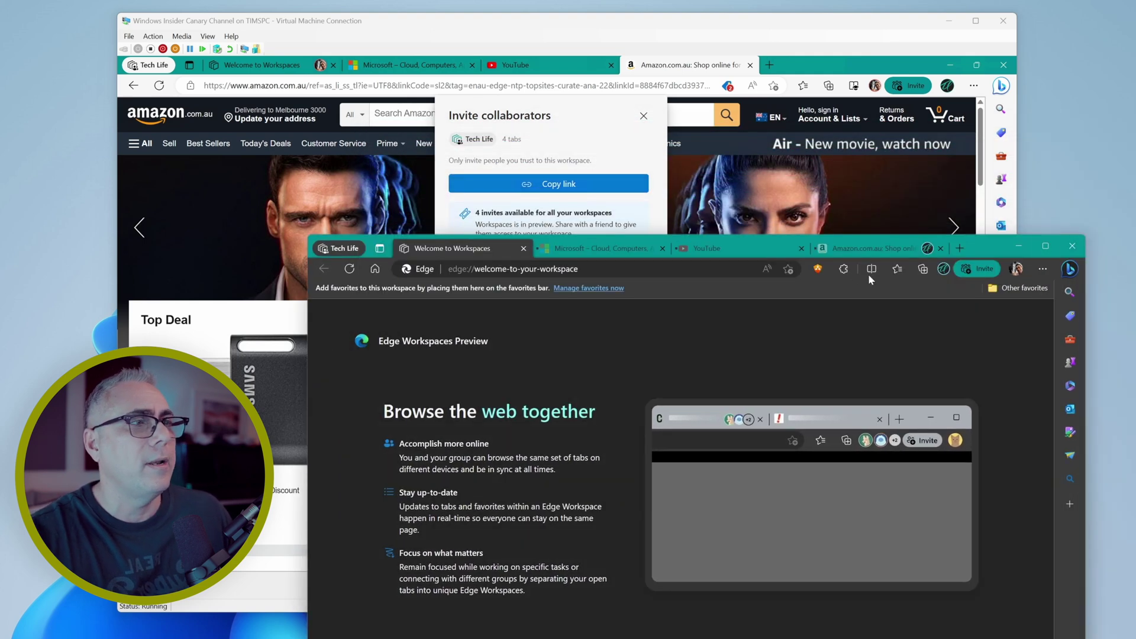
drag(994, 242, 1045, 191)
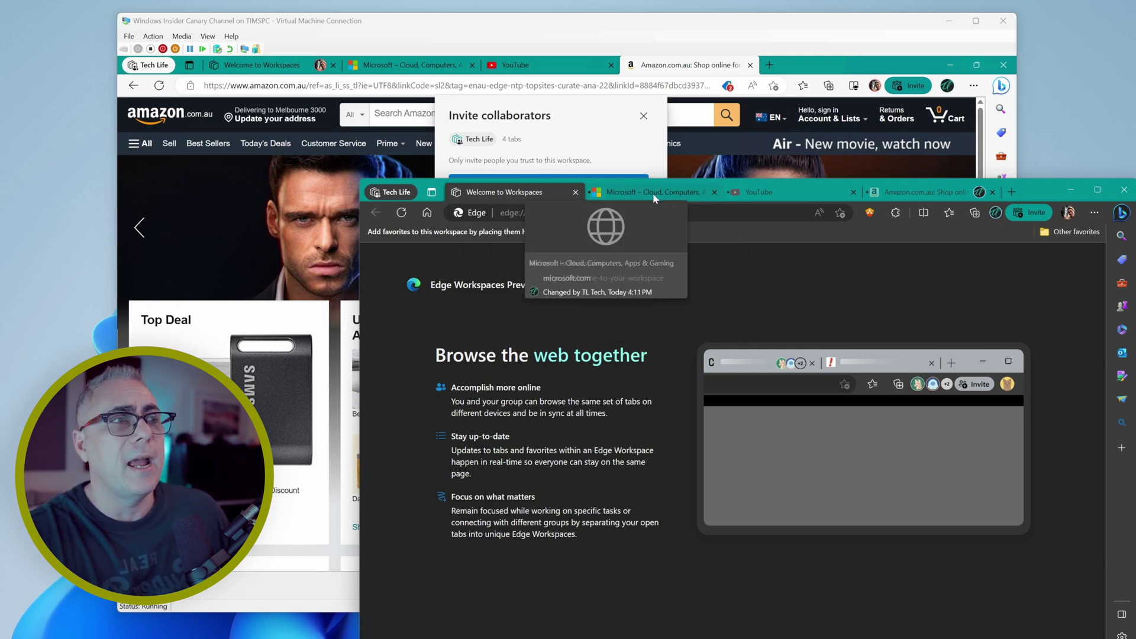
mouse_move(765, 195)
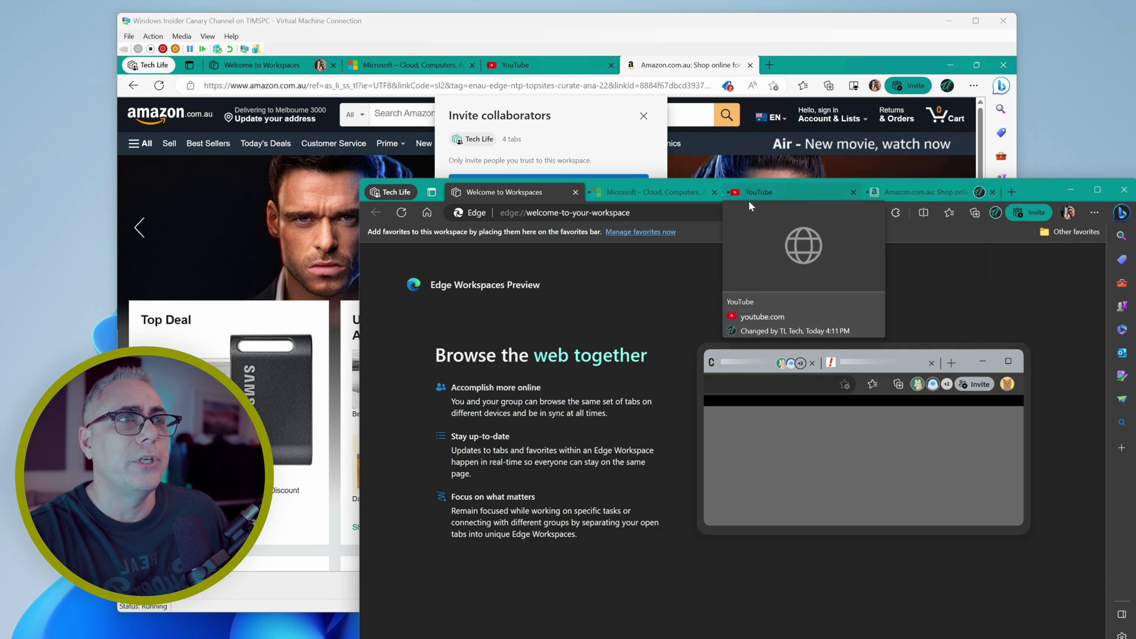
Bring the shared workspace window forward and switch it to the Microsoft tab.
click(667, 66)
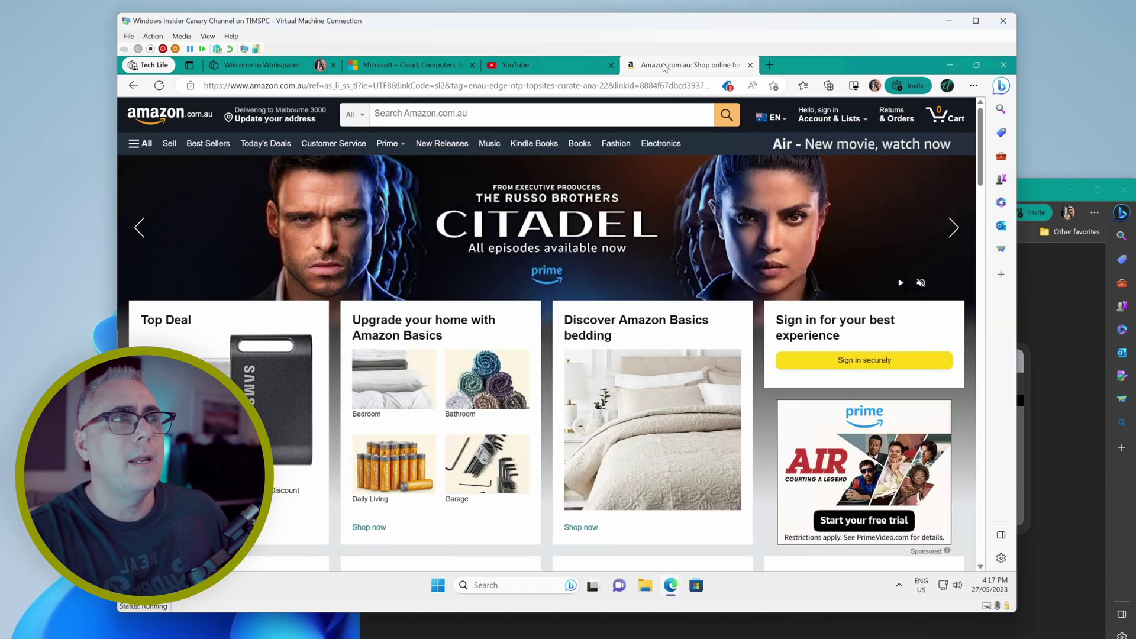
mouse_move(664, 69)
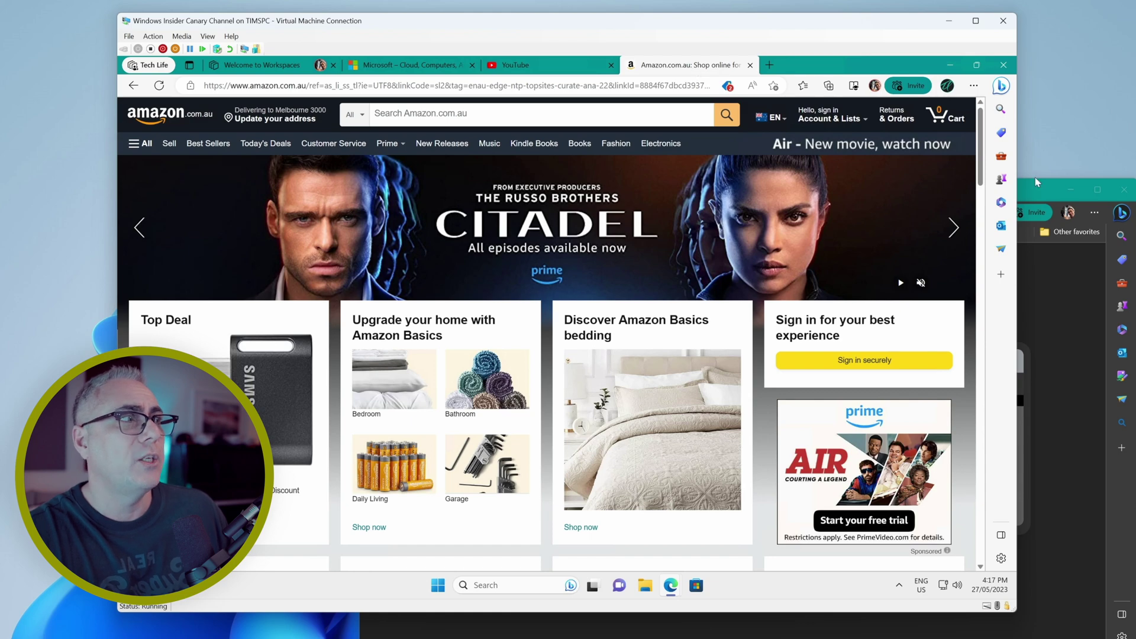
drag(1042, 187, 1045, 226)
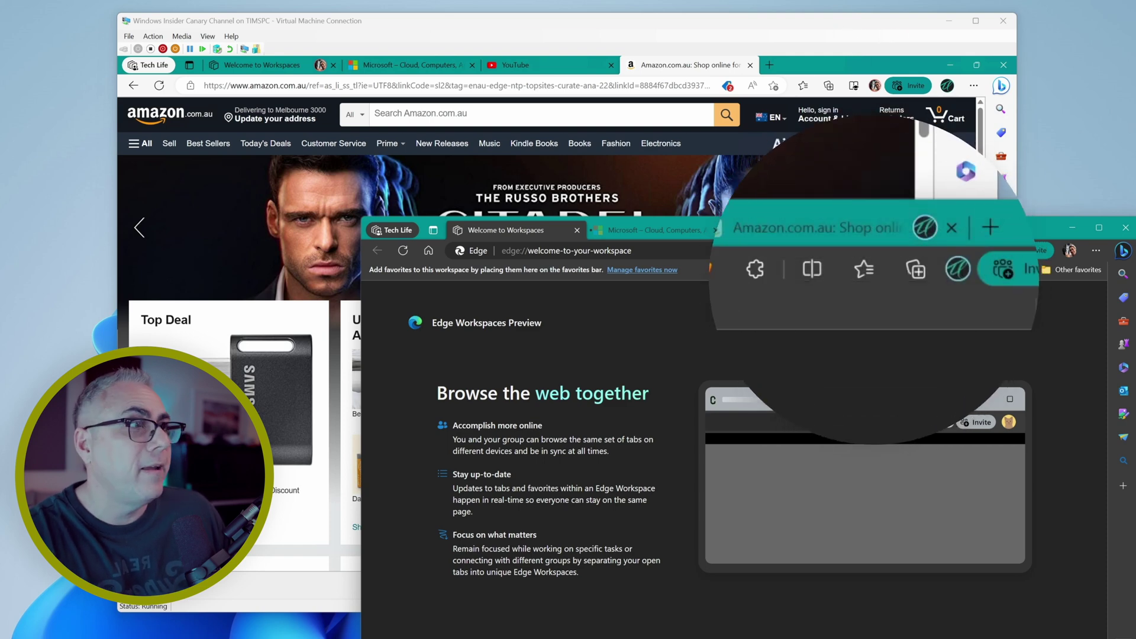
mouse_move(929, 238)
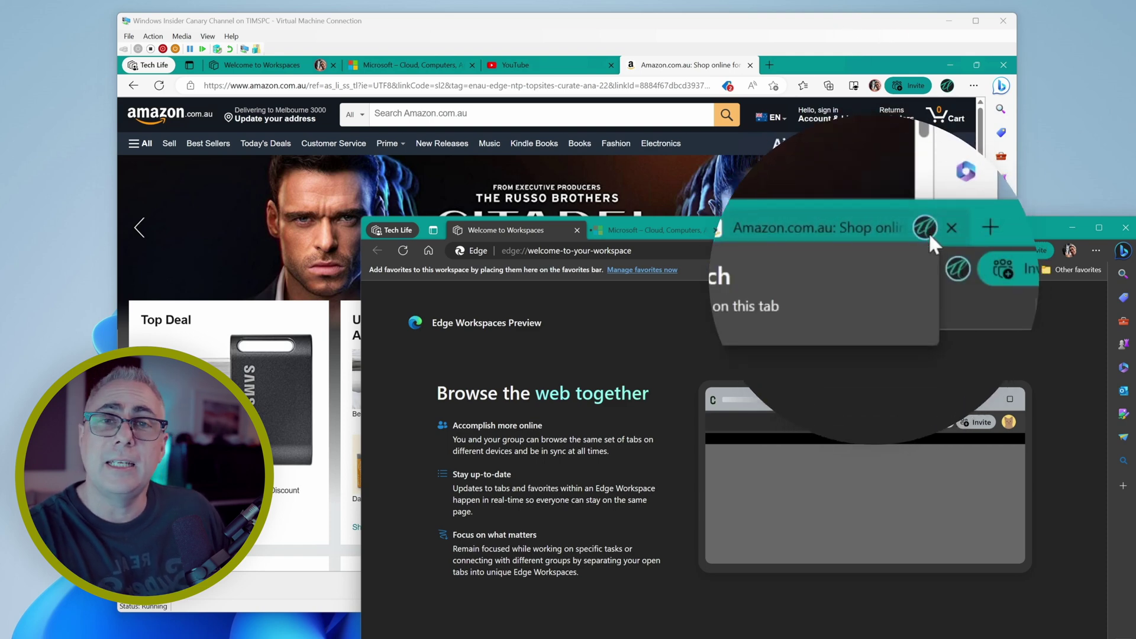
click(632, 235)
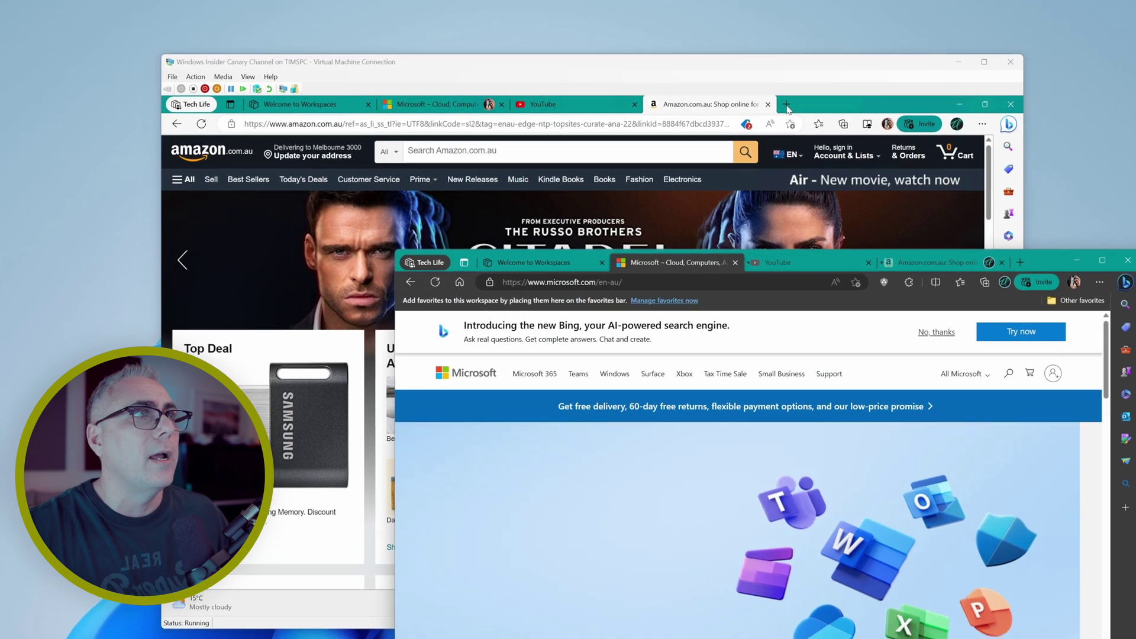
Open OneDrive in a new Tech Life tab and show the synced tab in the other window.
click(779, 109)
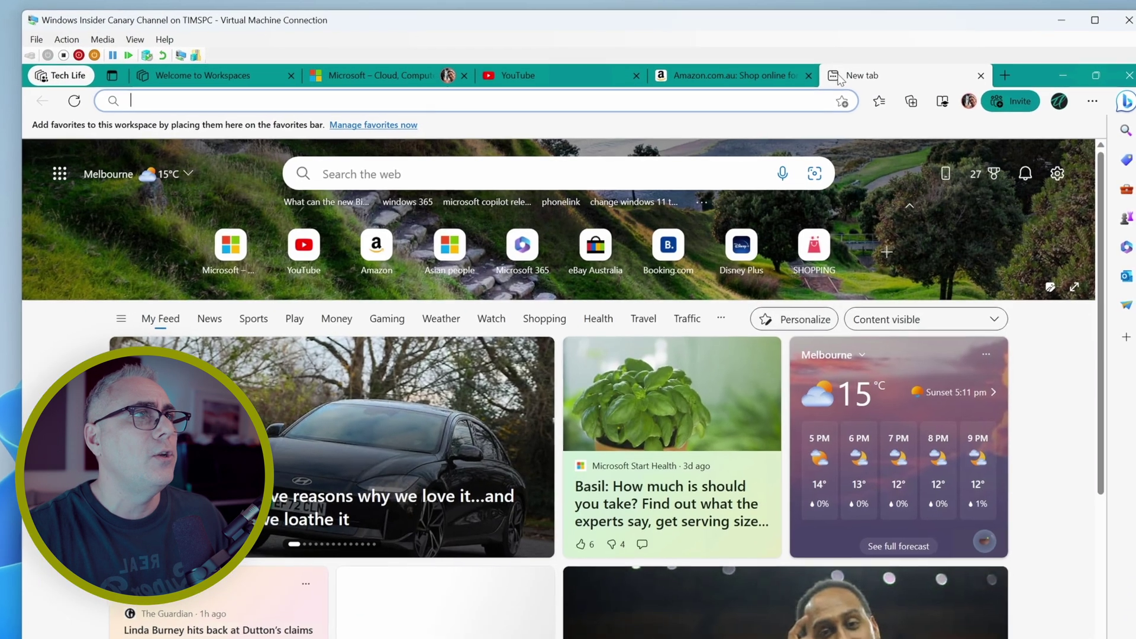
click(794, 104)
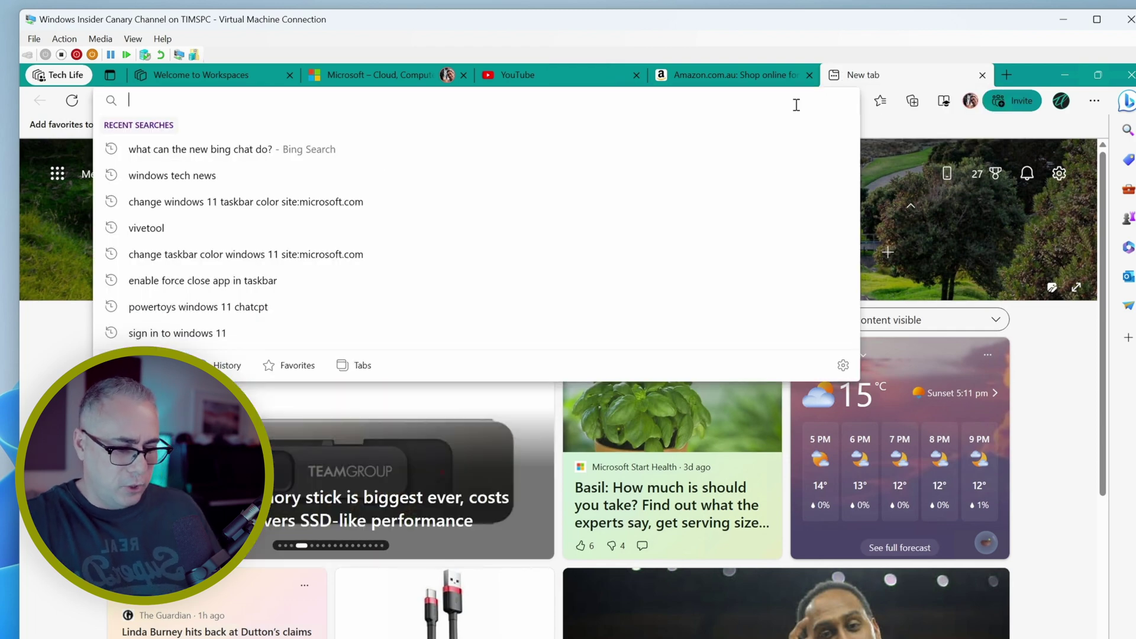
text(onedrive)
key(Return)
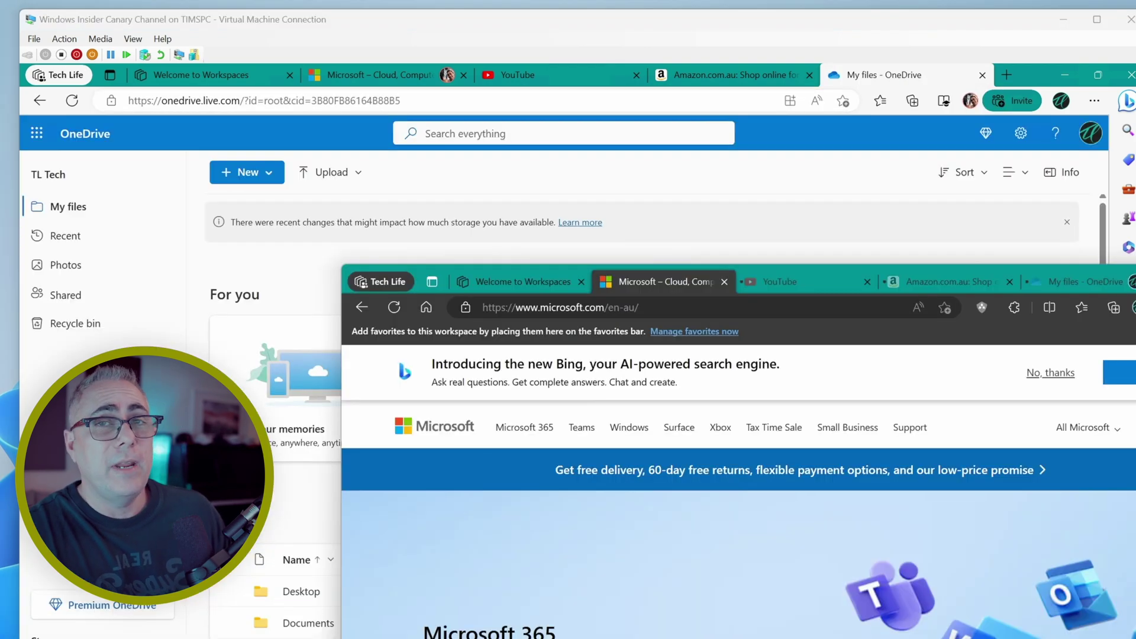
mouse_move(1132, 282)
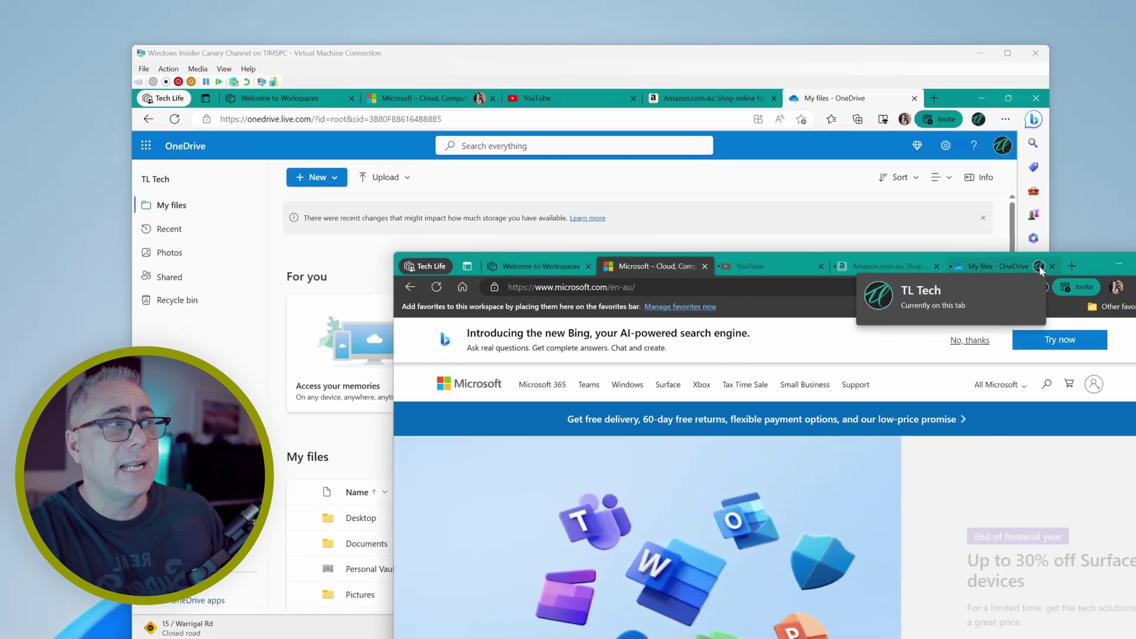
click(1131, 283)
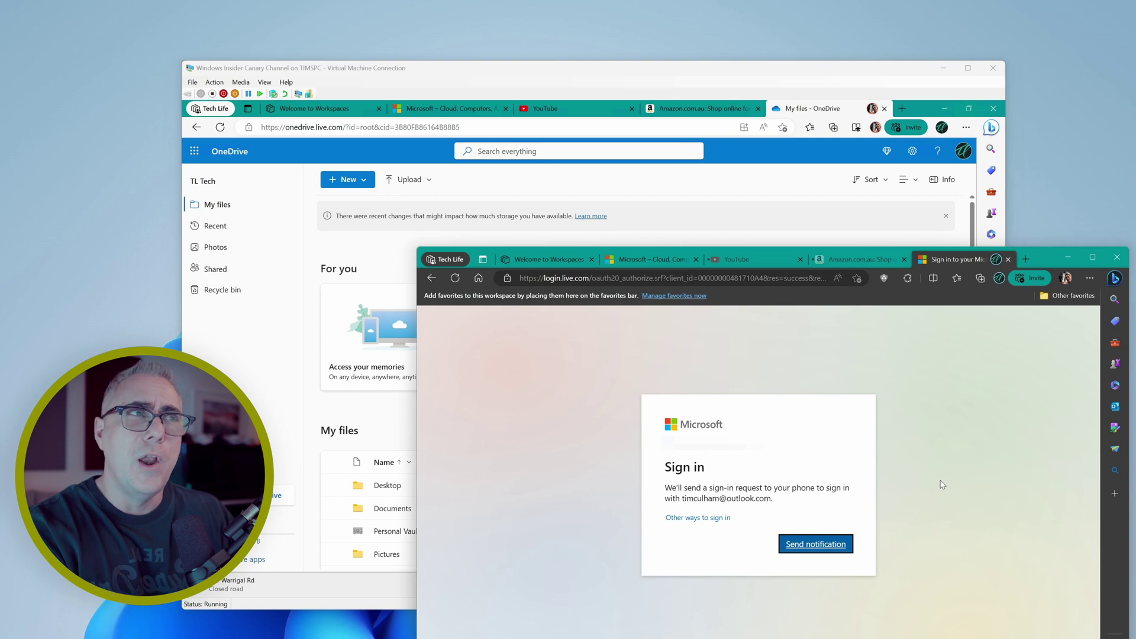
Start a new Word document from the Microsoft 365 apps panel and type 'This is a test'.
key(ctrl+l)
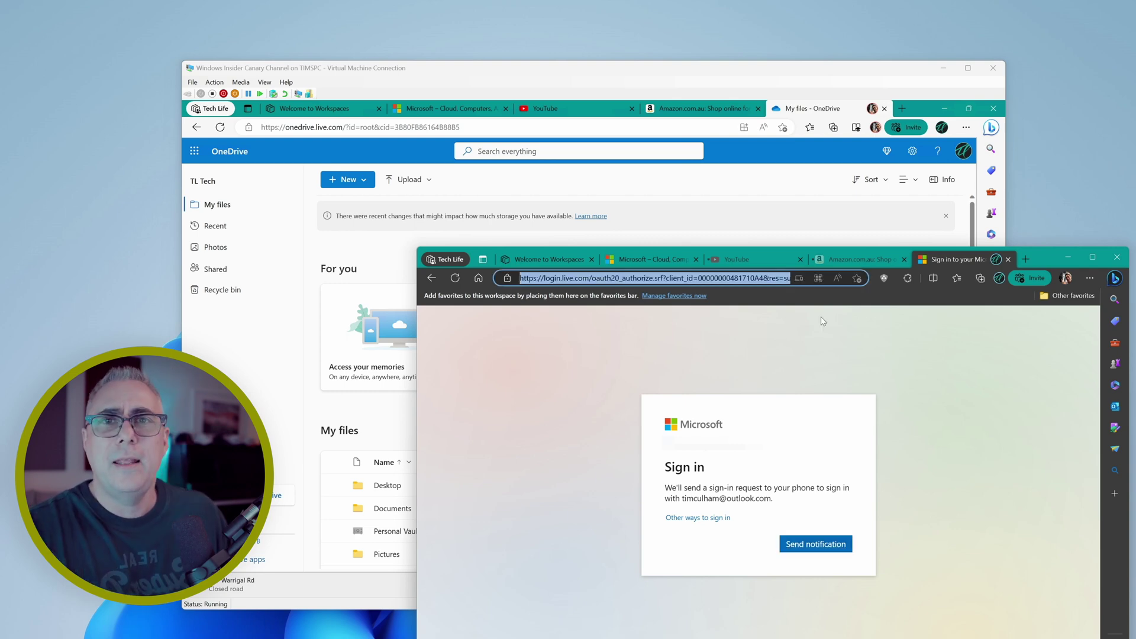
click(1115, 385)
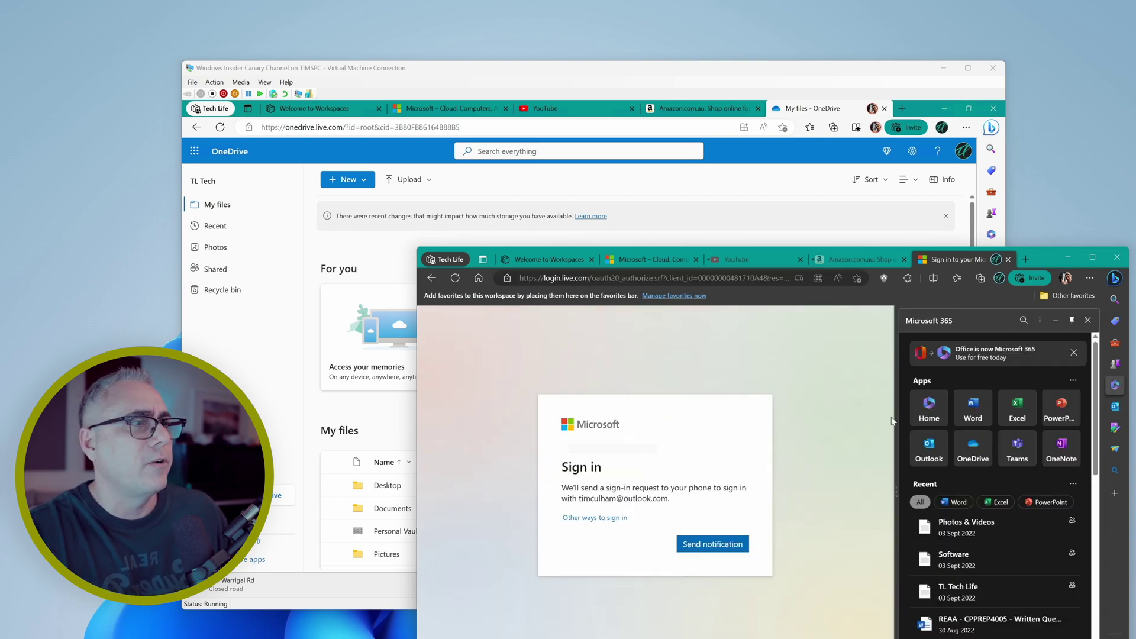
click(974, 410)
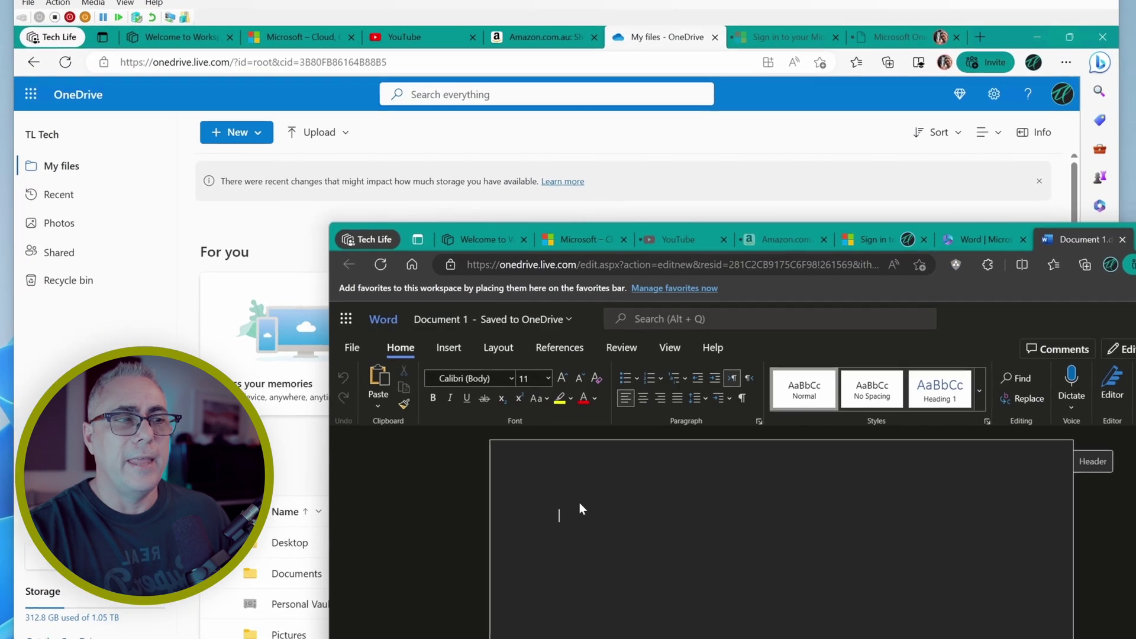
text(This is t)
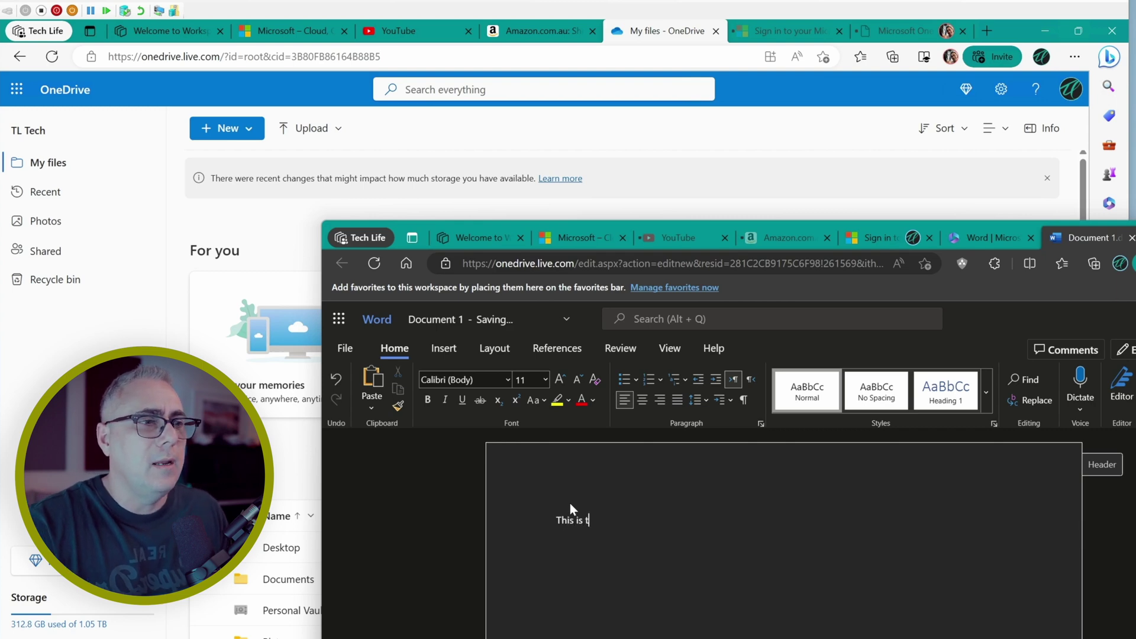
text( is a test)
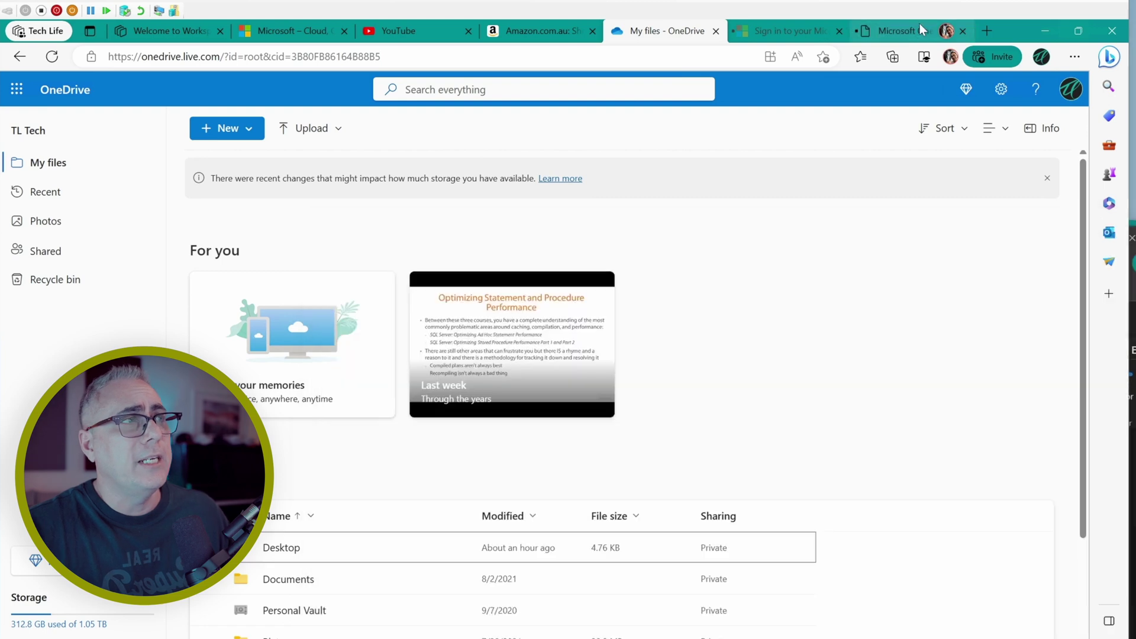
Open the synced OneDrive tab on the VM, then bring forward the Word Online window reading 'This is a test'.
click(920, 27)
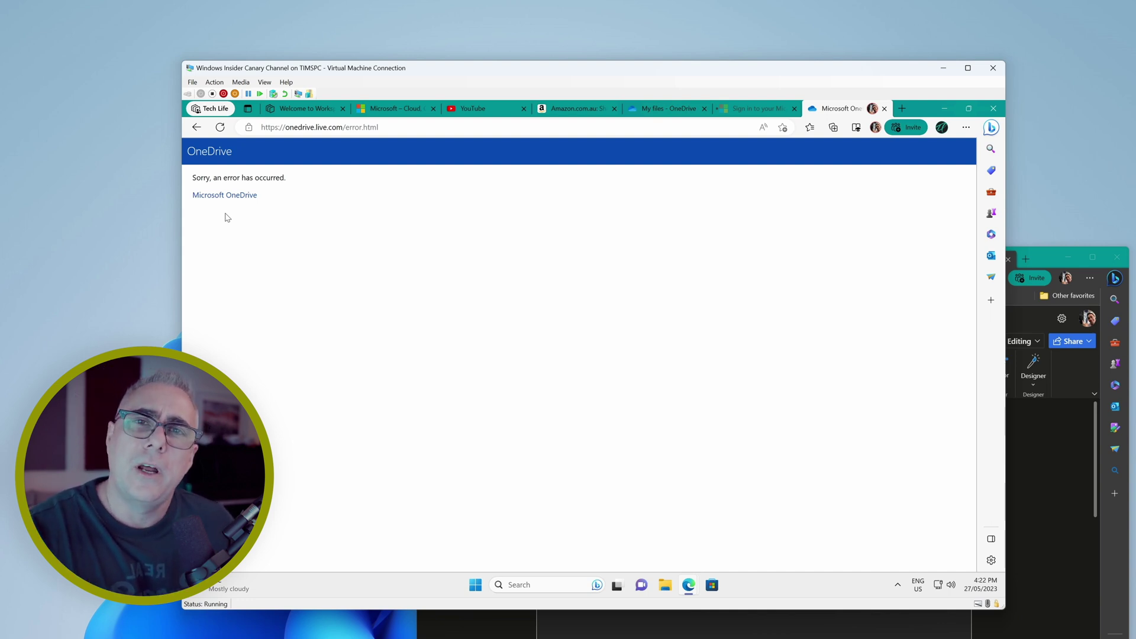
click(1050, 257)
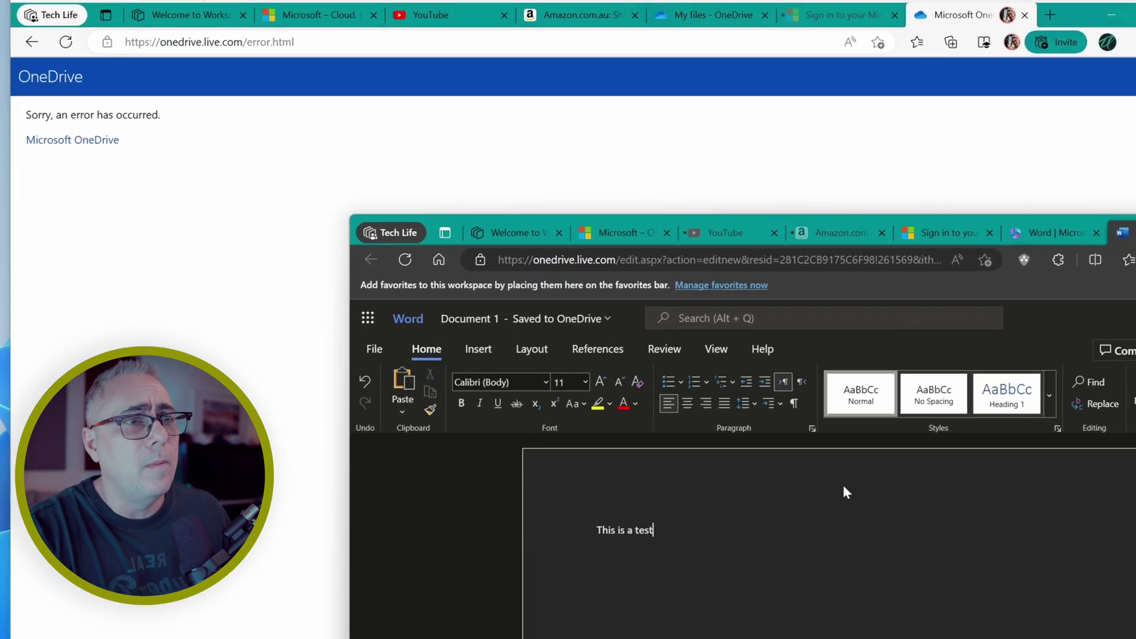
Leave the Tech Life workspace from its workspace menu and confirm with Leave.
click(410, 236)
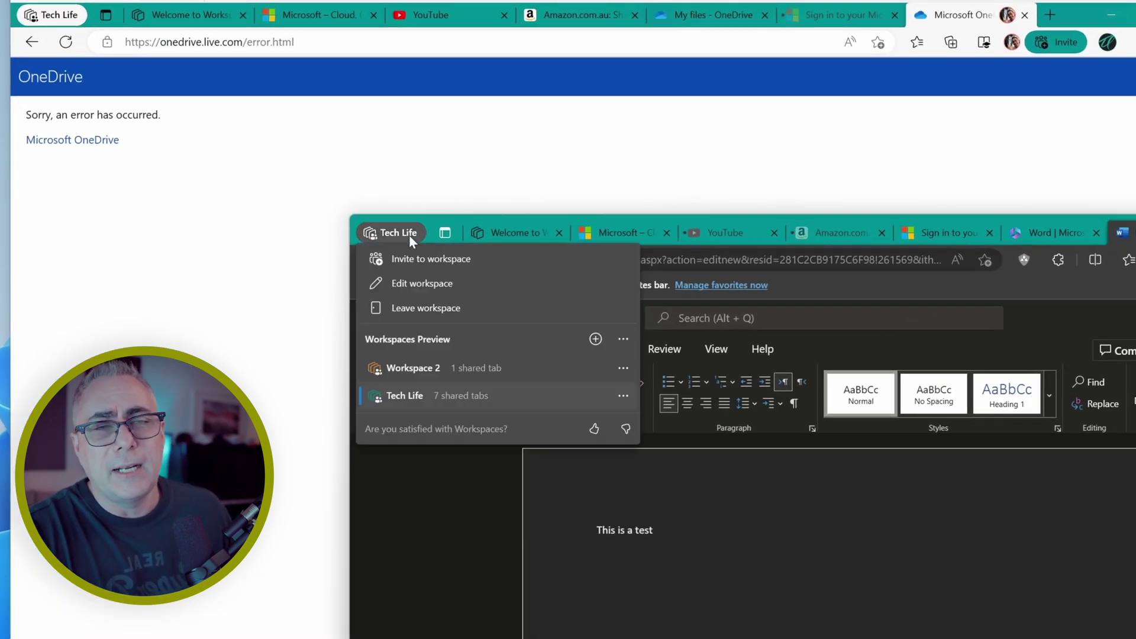
click(426, 310)
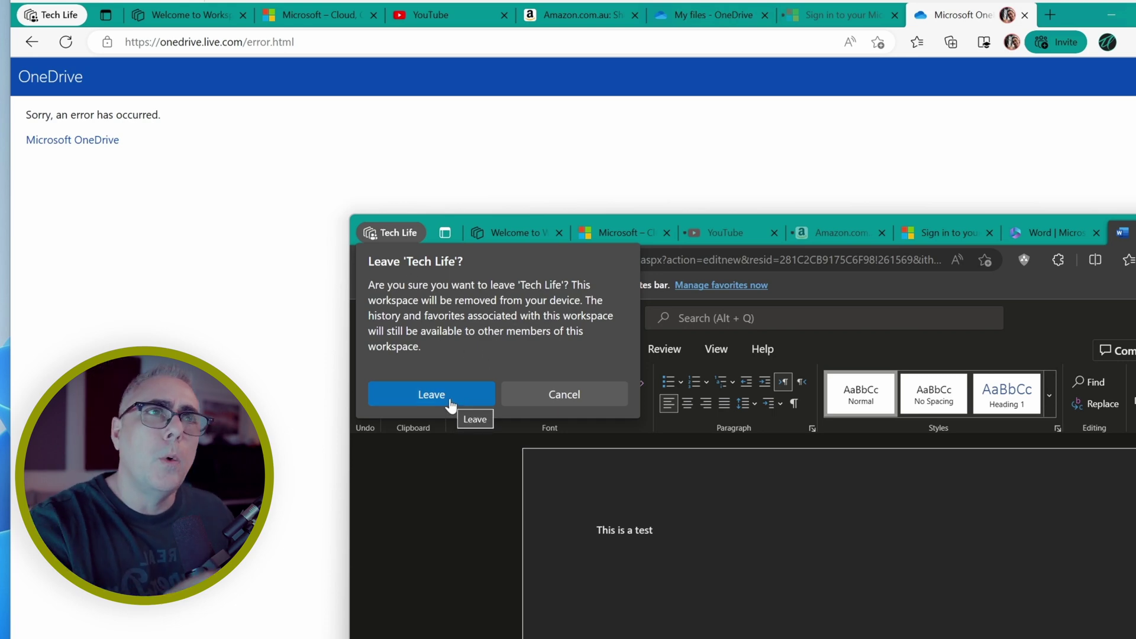
click(431, 394)
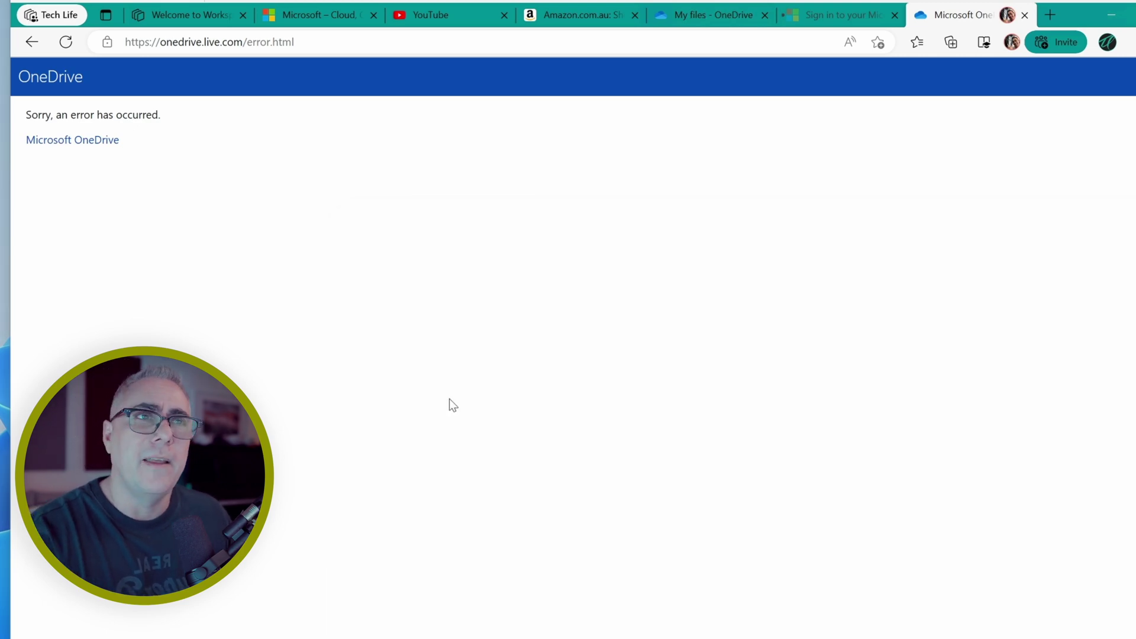
Switch to the Microsoft – Cloud tab and close the Workspaces Early Access window.
click(346, 22)
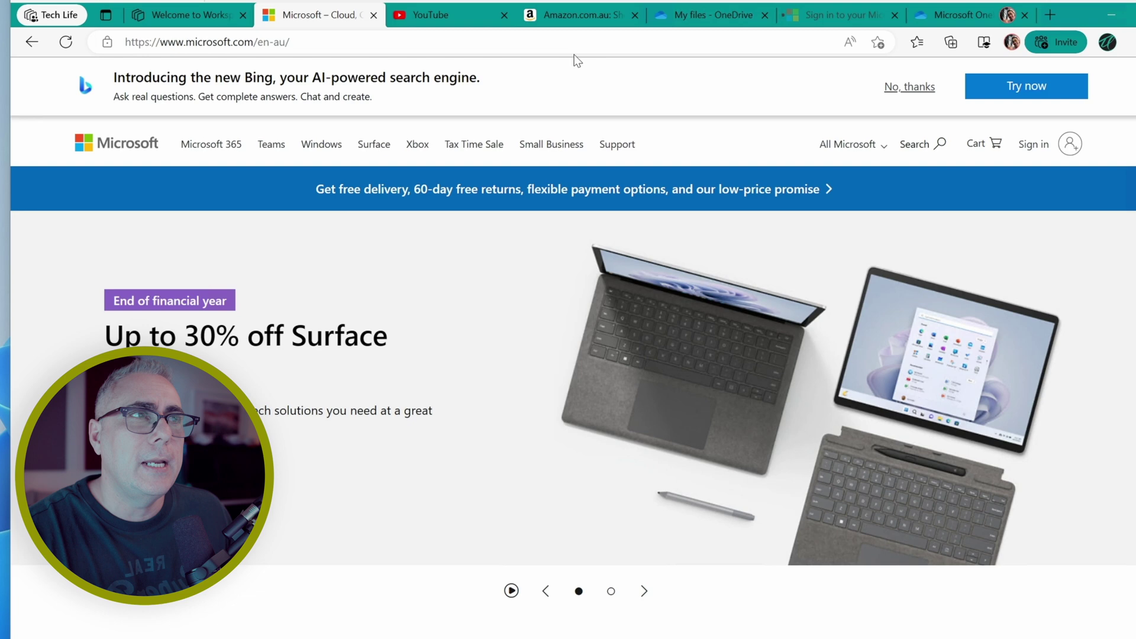
click(711, 270)
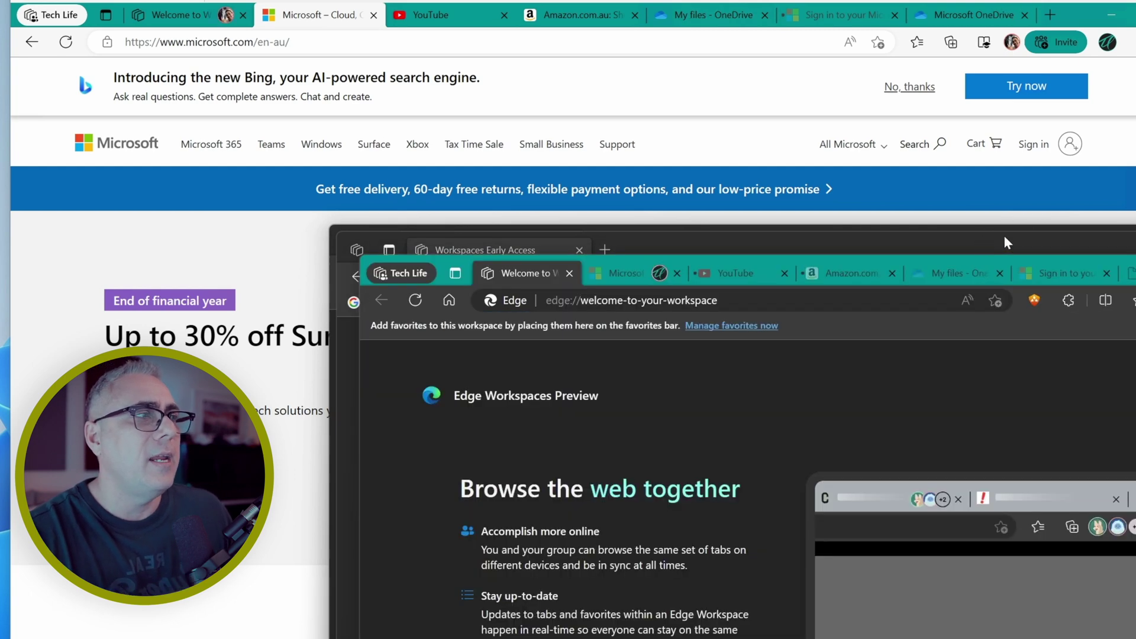
click(579, 250)
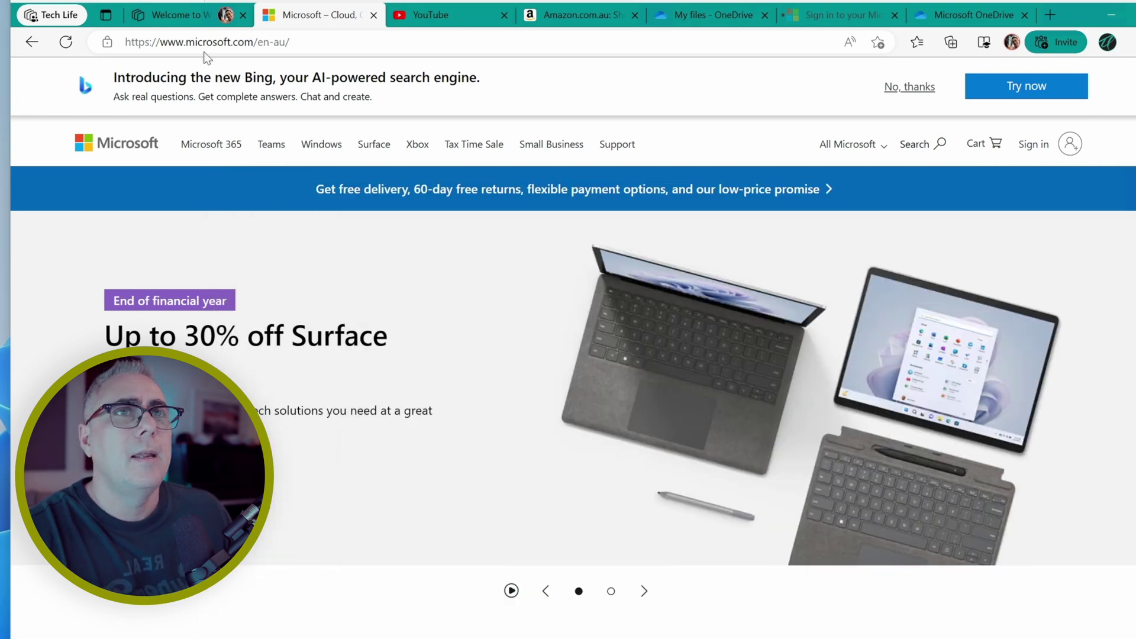
Leave the Tech Life workspace via its workspace button and confirm, revealing the yellow Workspace 2.
click(57, 18)
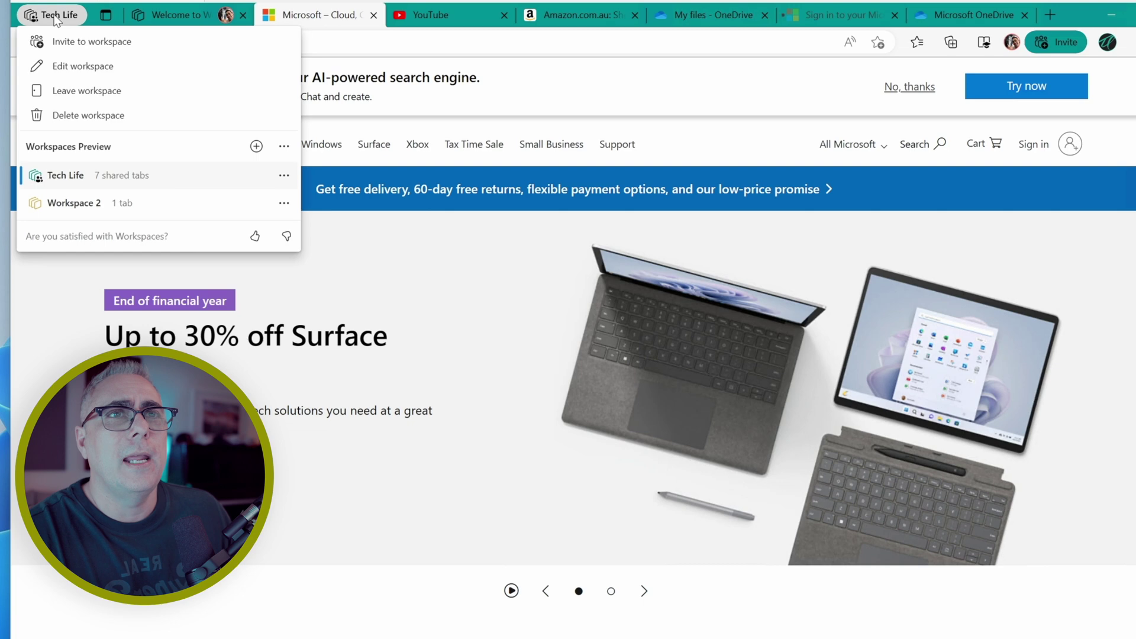
click(86, 92)
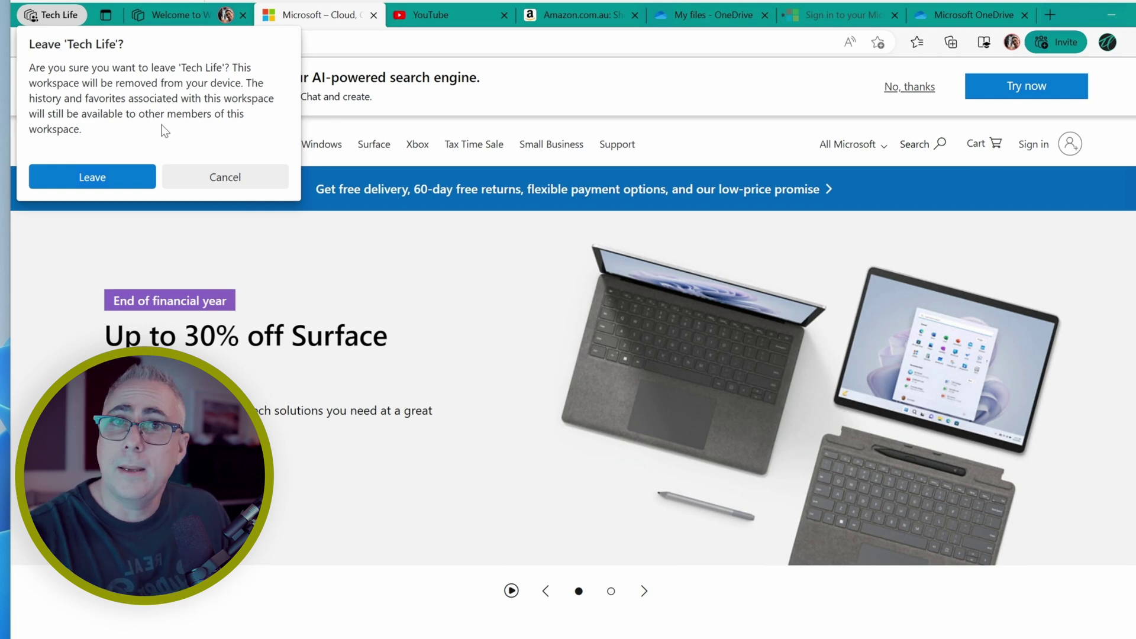
click(93, 183)
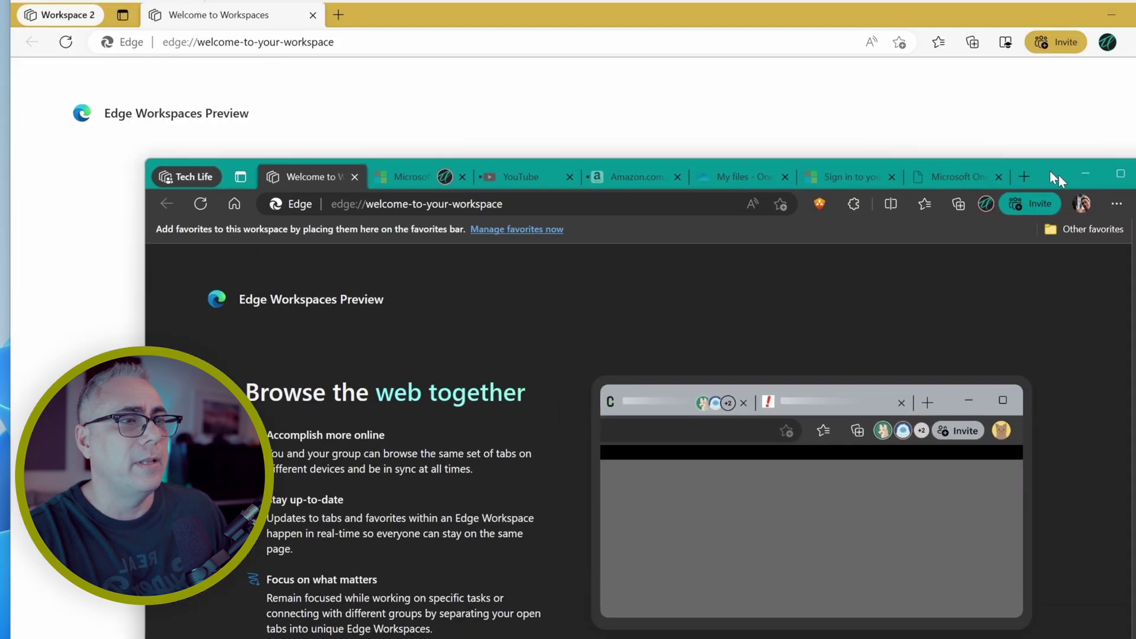
Cycle through the Tech Life tabs, then leave that workspace and confirm with Leave.
click(618, 158)
click(499, 161)
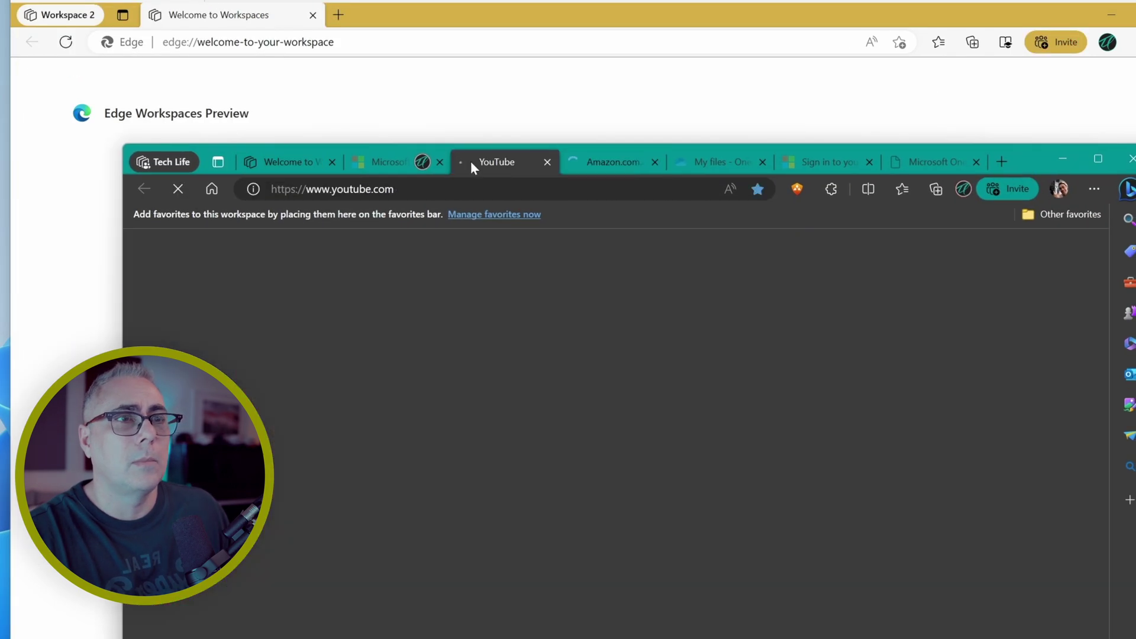
click(296, 162)
click(163, 162)
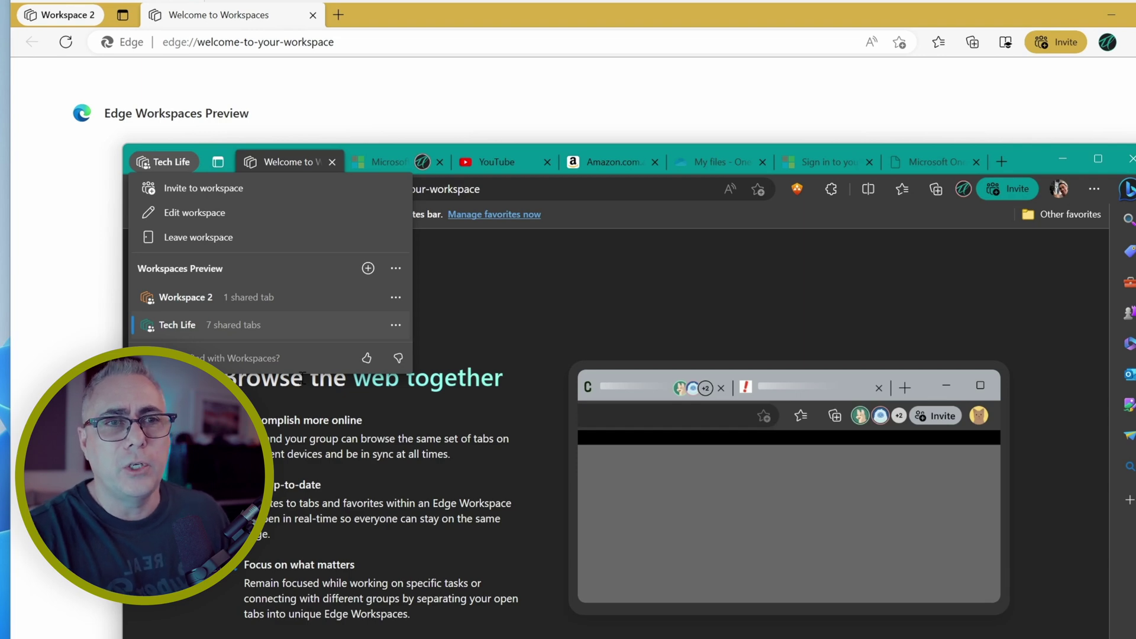
click(298, 244)
click(205, 326)
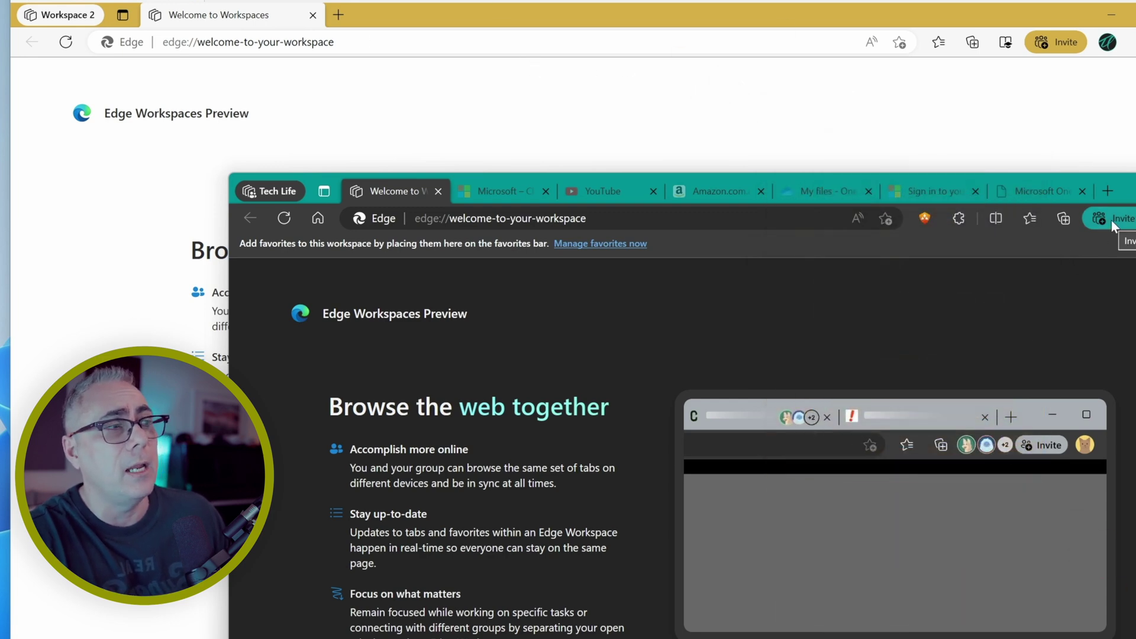
click(1111, 220)
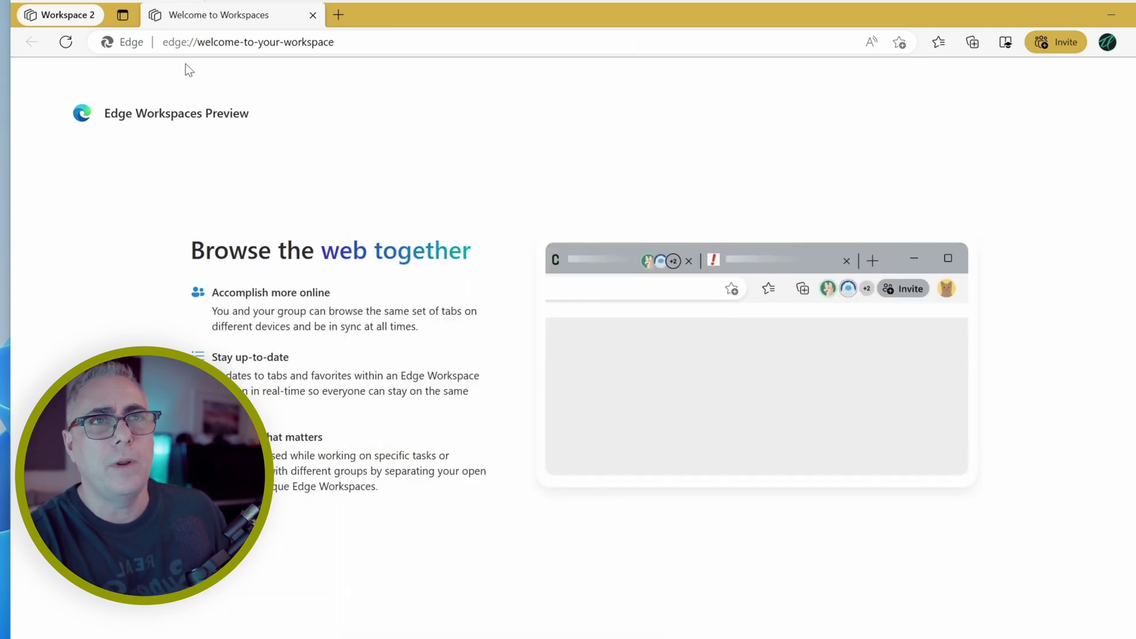
Open microsoft.com from the personal window's quick links and drag its tab into Workspace 2.
mouse_move(743, 638)
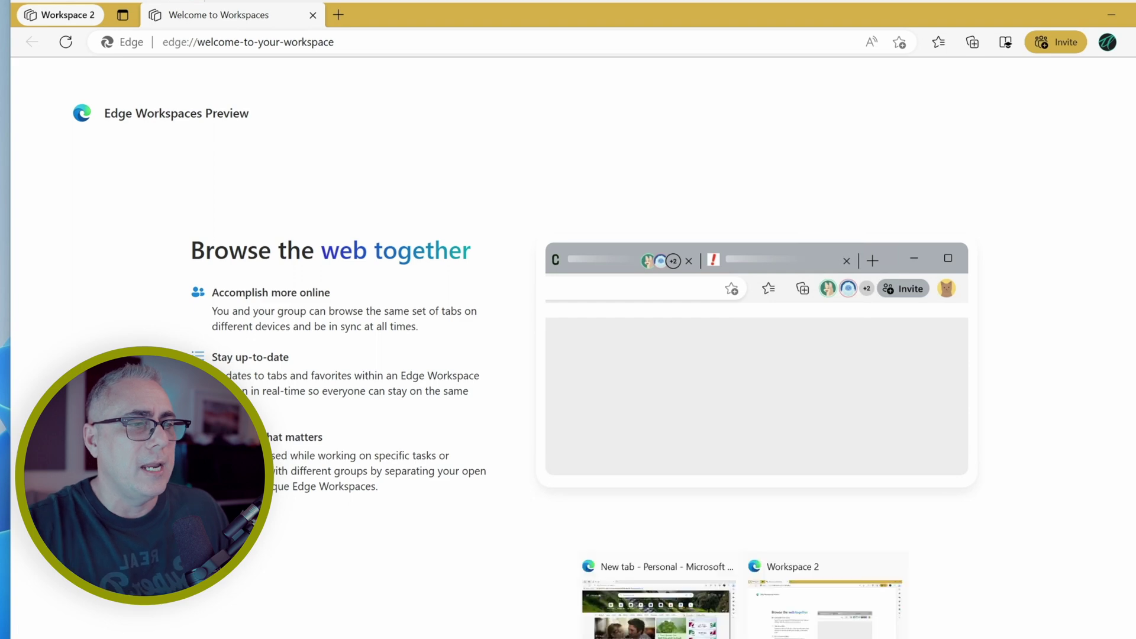
click(657, 603)
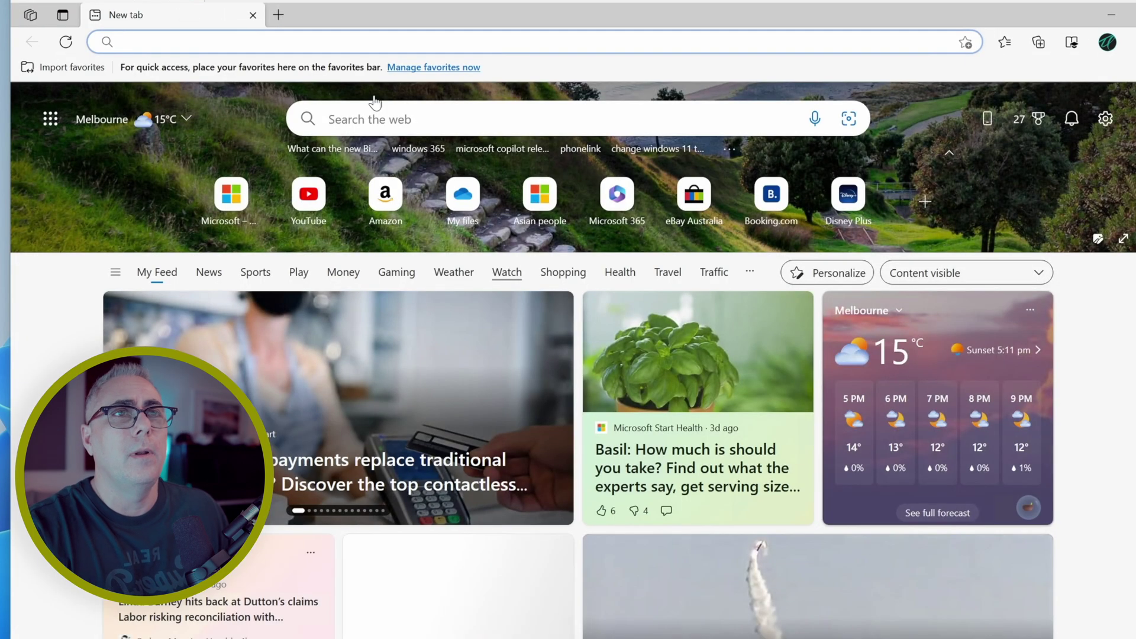
drag(381, 23, 464, 110)
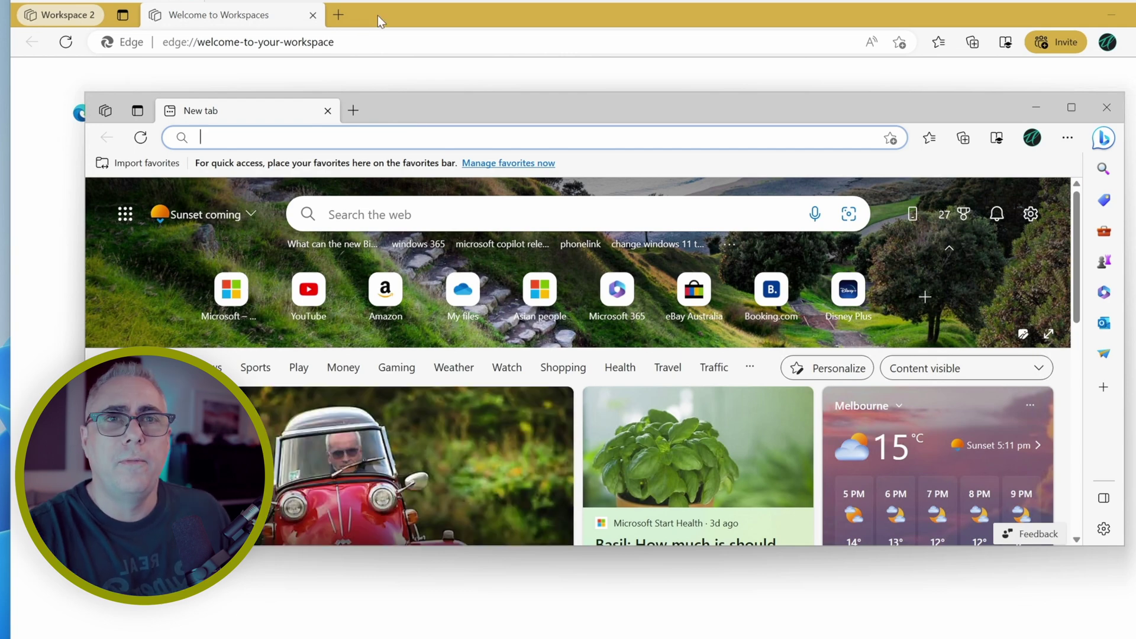
click(377, 15)
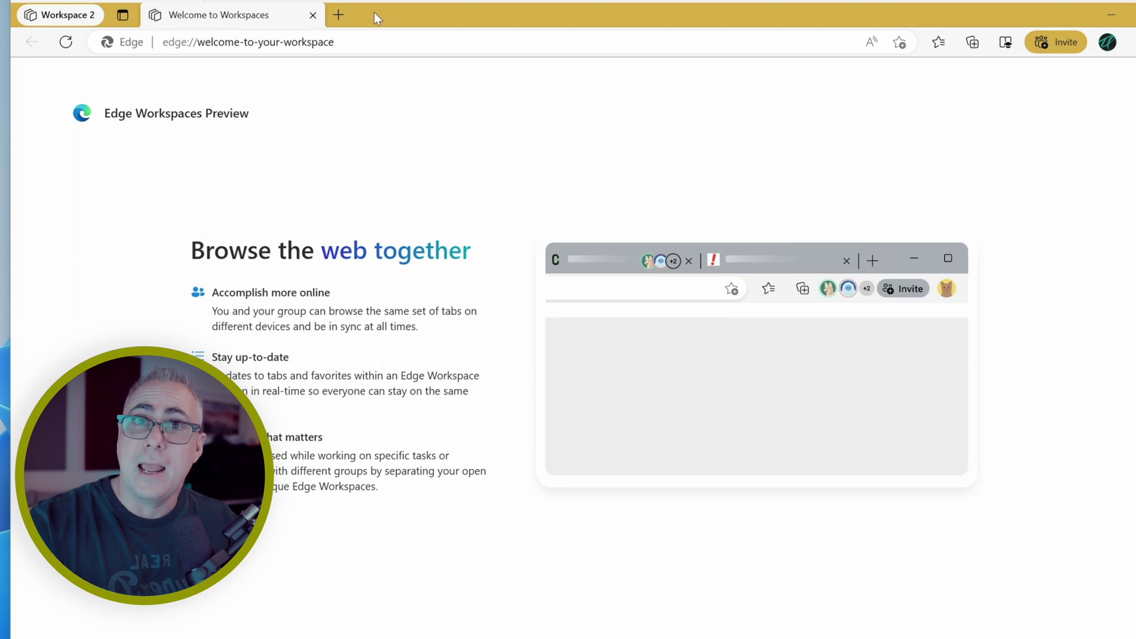
key(alt+Tab)
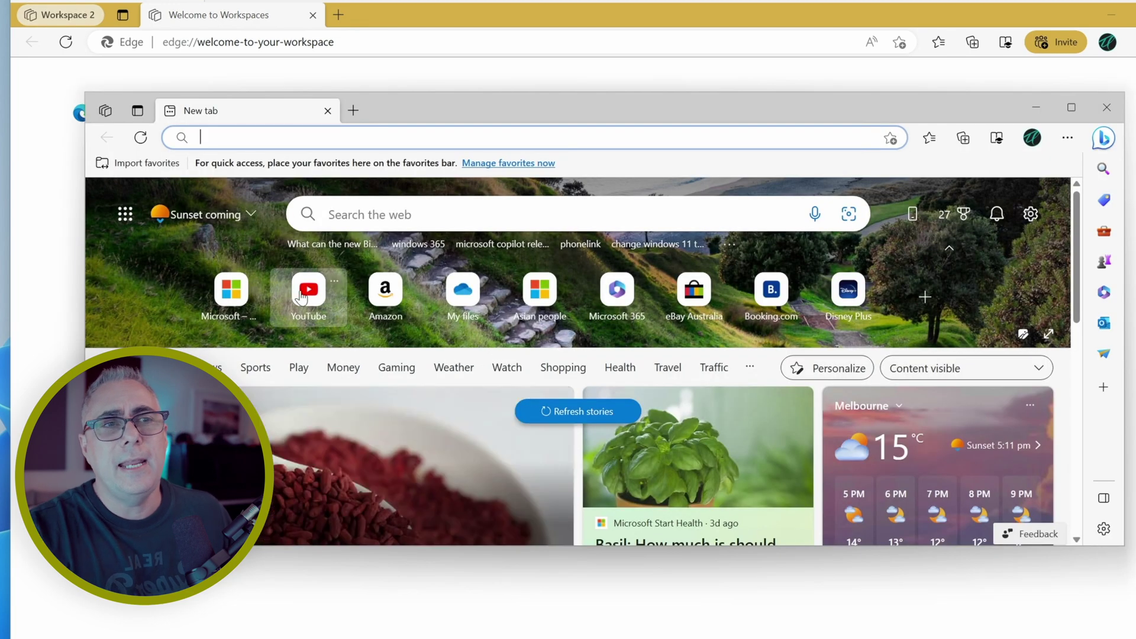
click(231, 293)
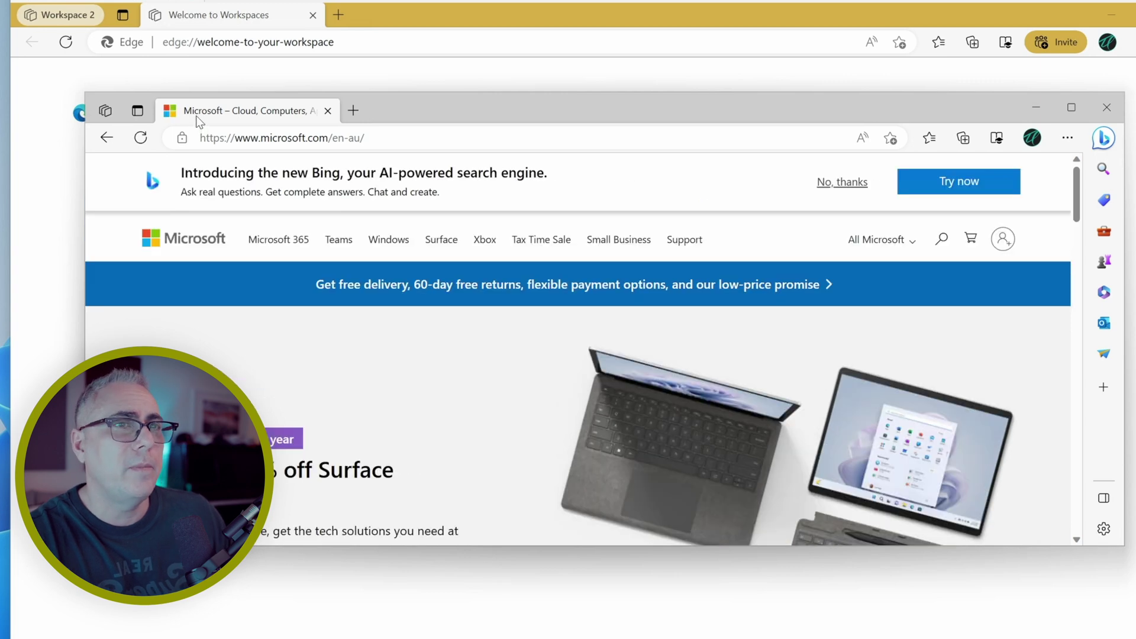
drag(197, 116, 349, 13)
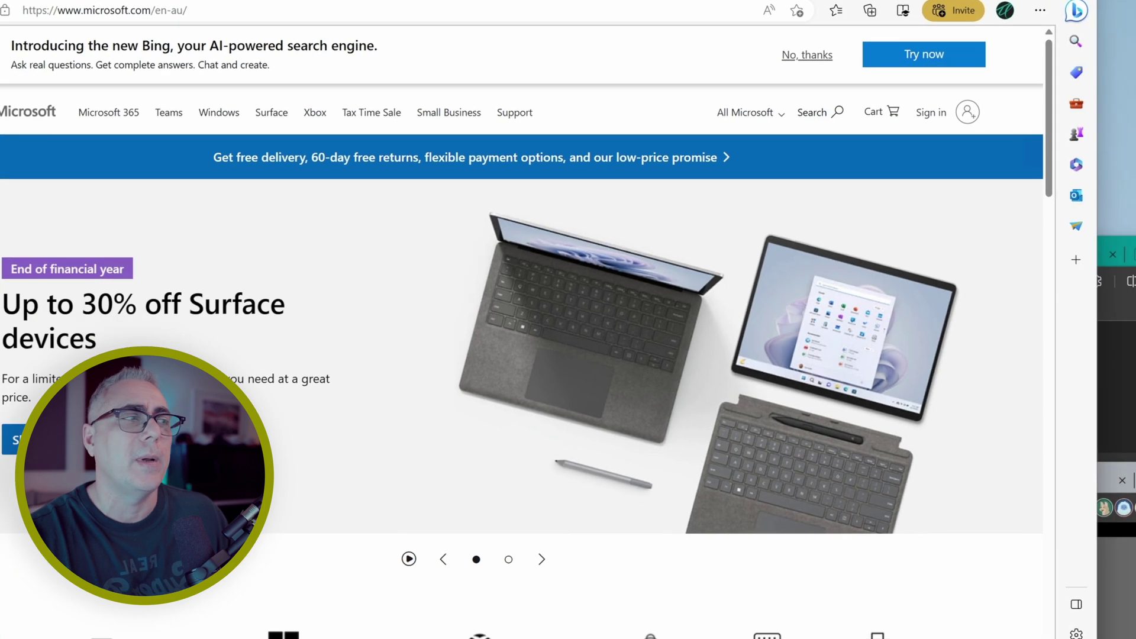
Copy the Workspace 2 invite link from its invite options.
click(829, 189)
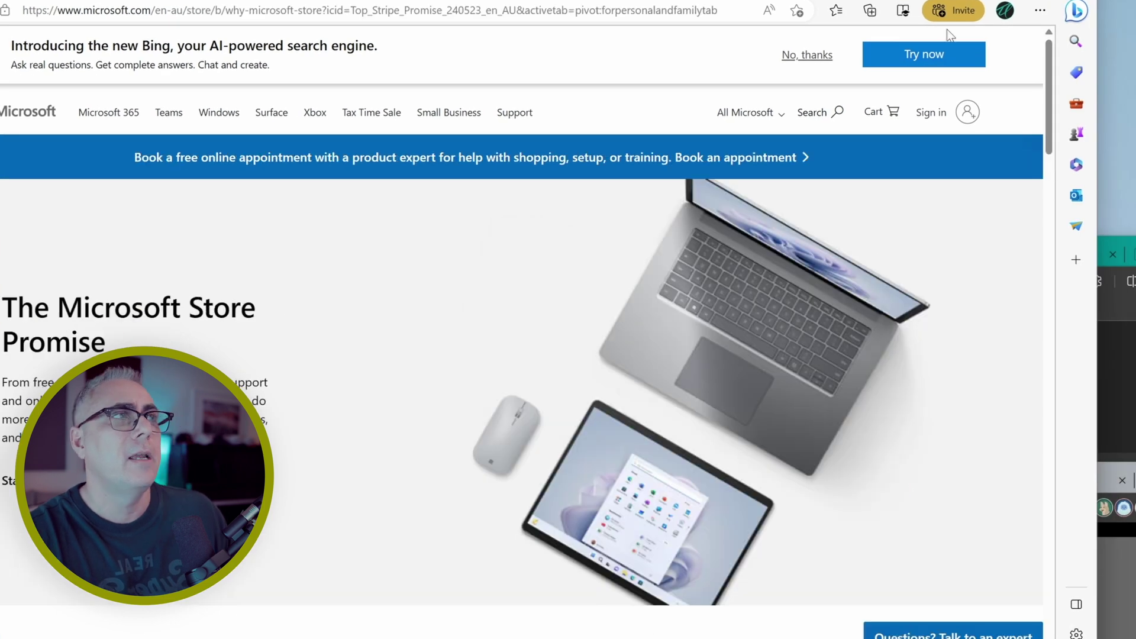
click(952, 10)
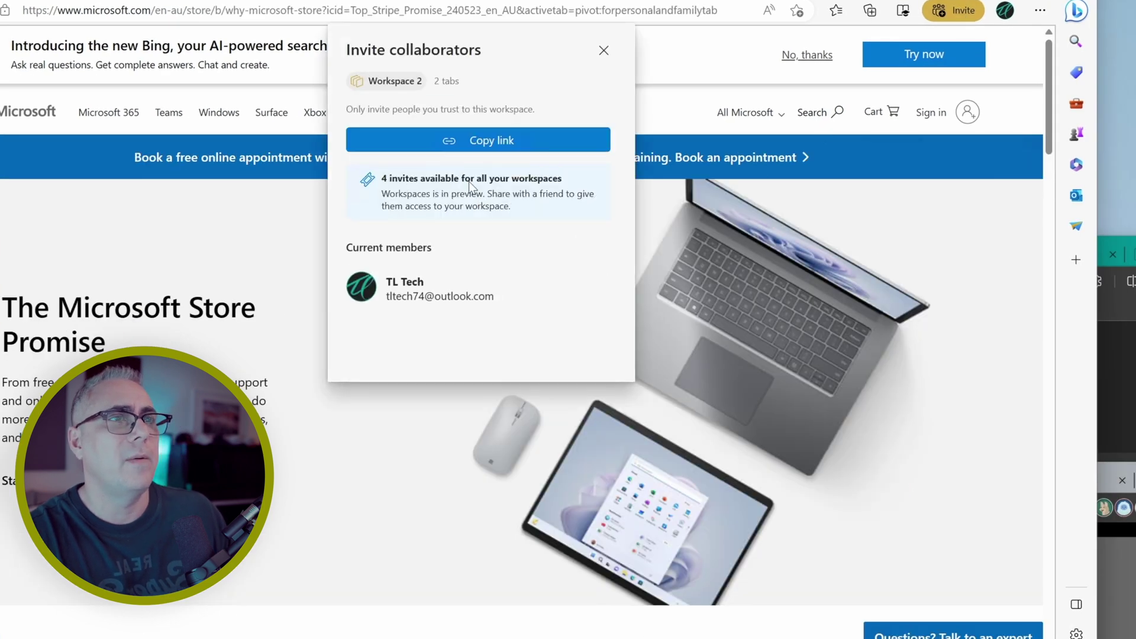
click(482, 148)
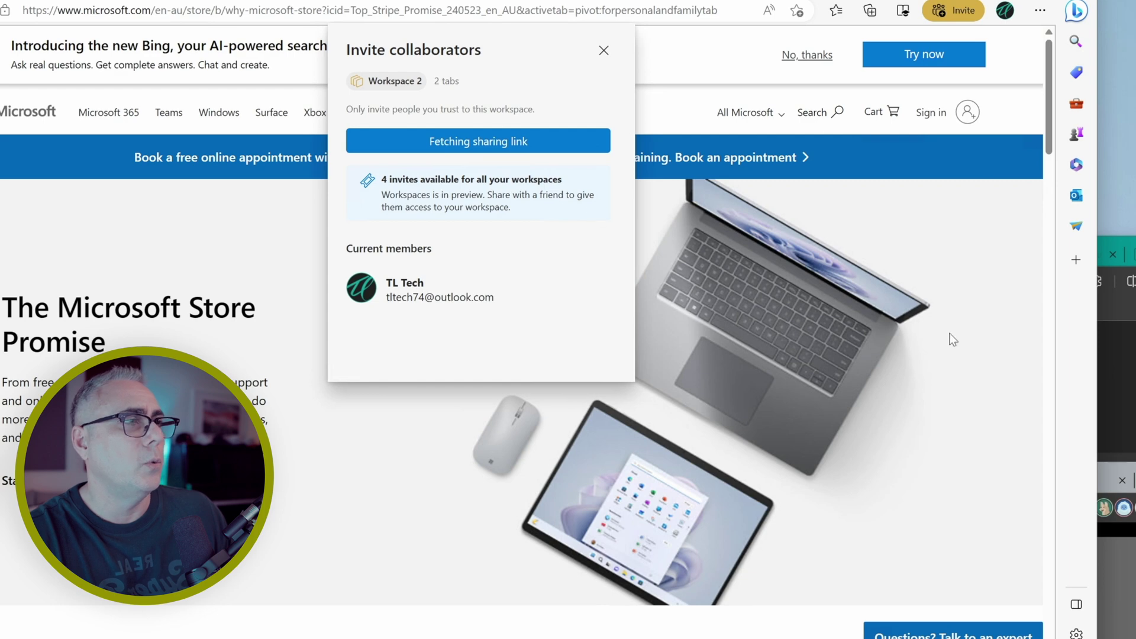
Paste the invite link into the Tech Life window's address bar to join, then show Microsoft Store Shopping.
key(alt+Tab)
click(735, 282)
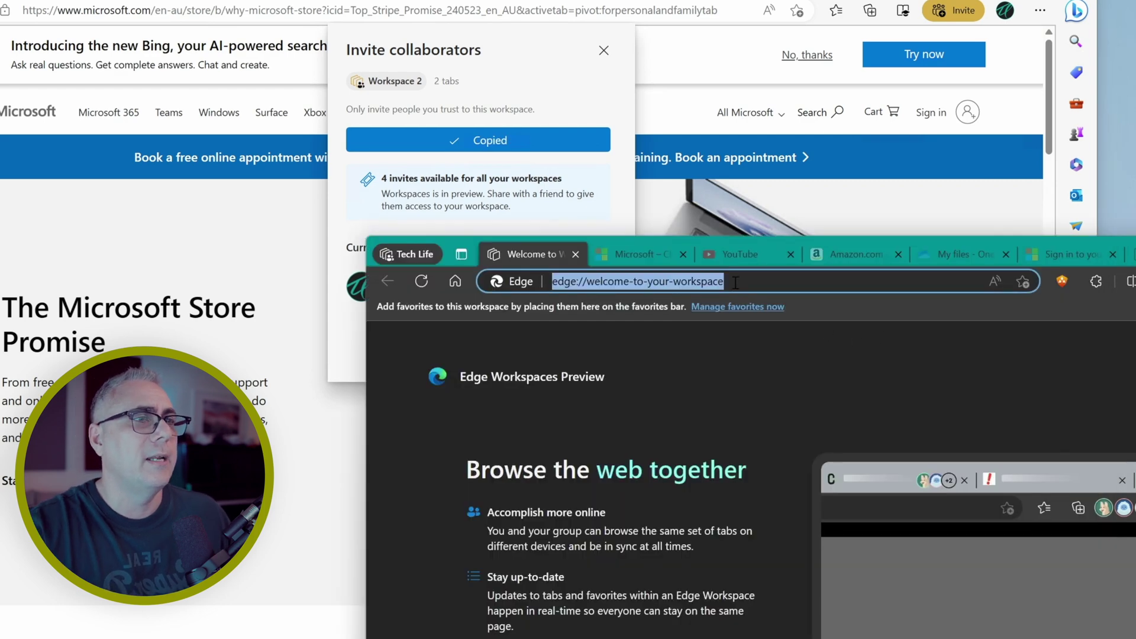
key(ctrl+v)
key(Return)
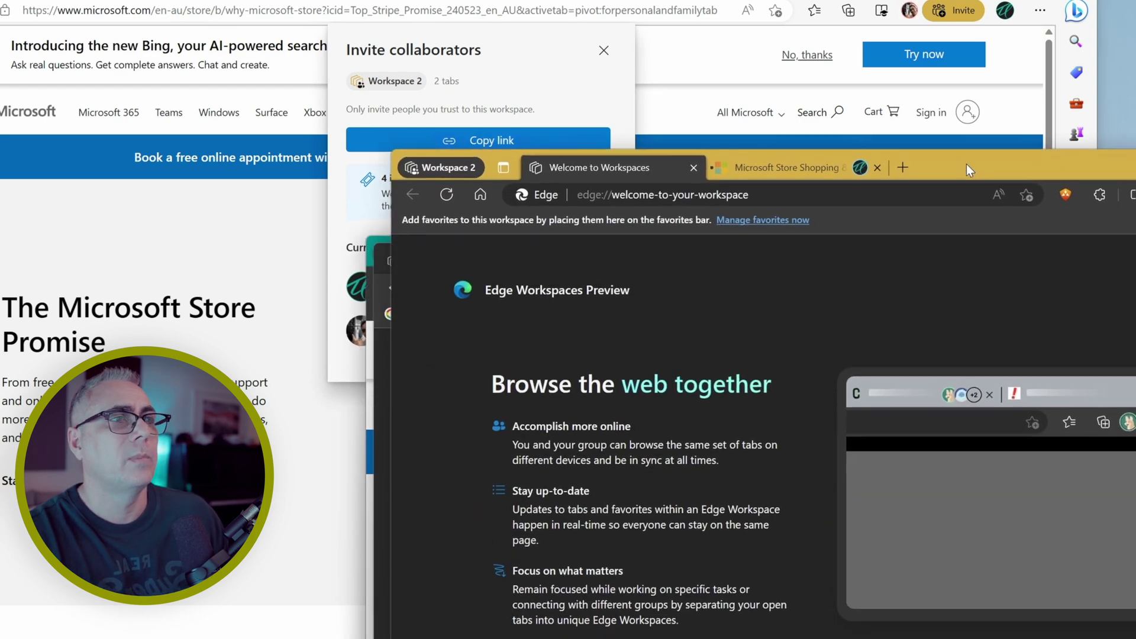
mouse_move(800, 168)
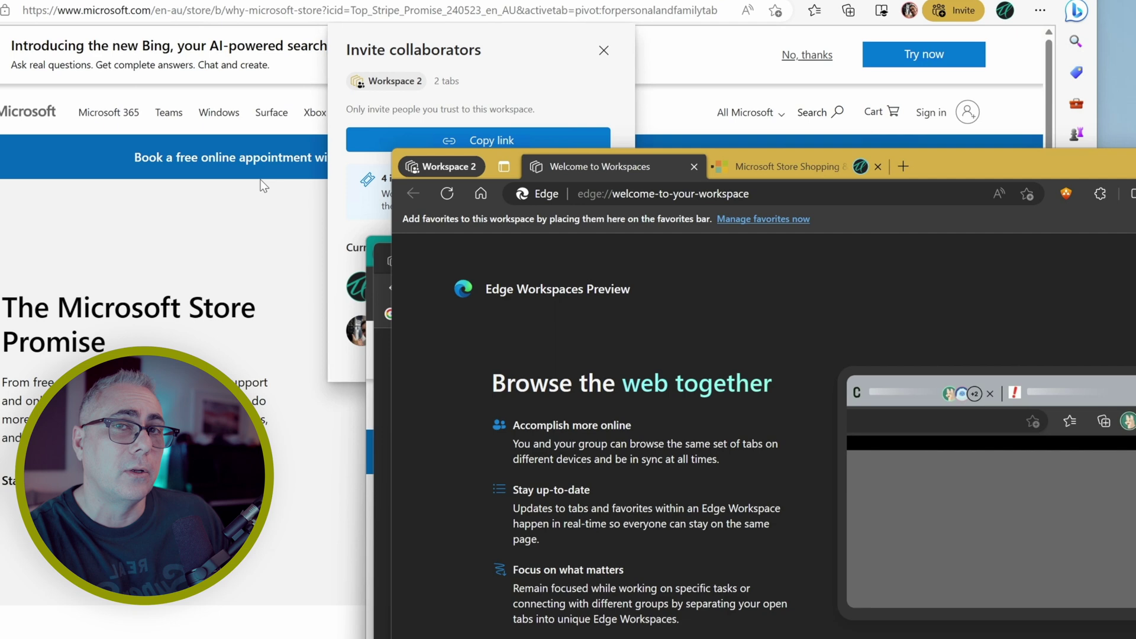
drag(516, 152, 522, 170)
click(827, 186)
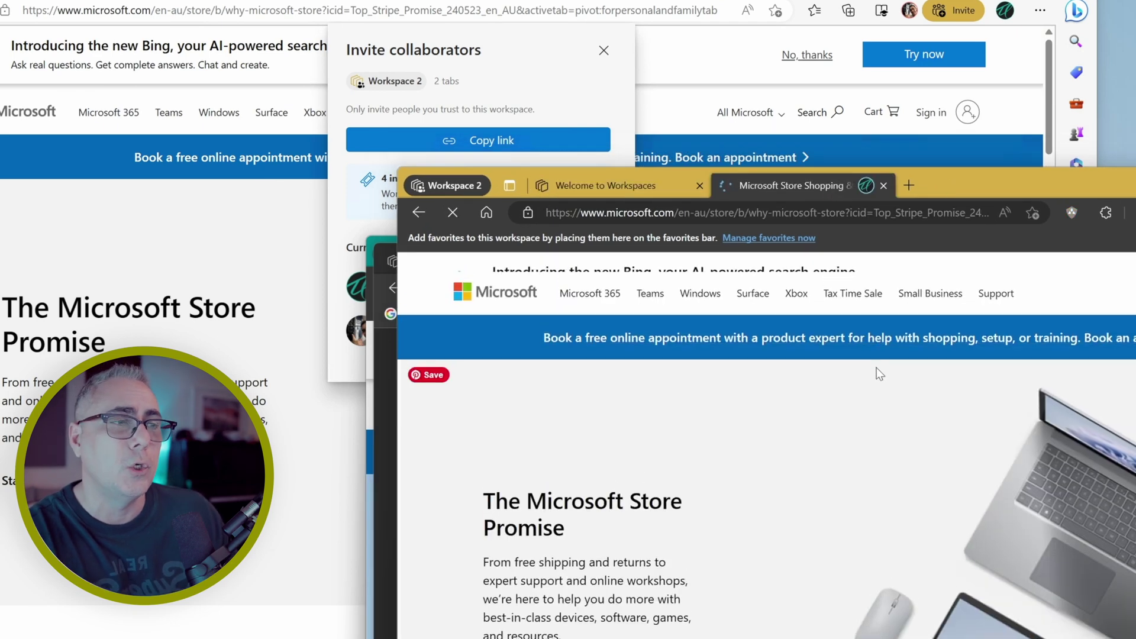
click(604, 51)
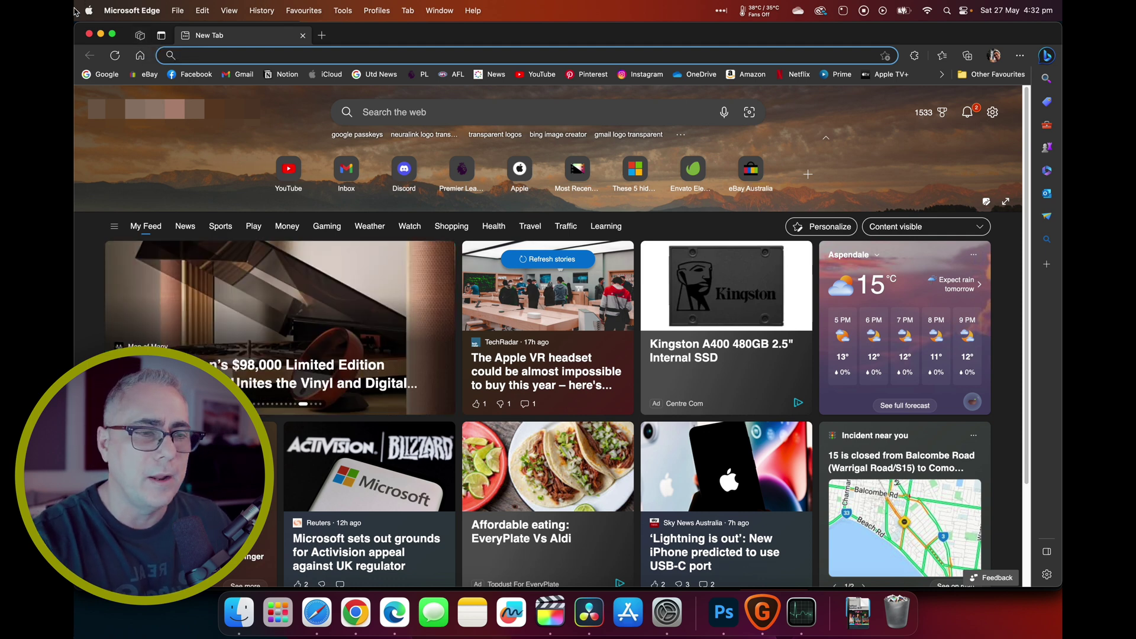
Choose Tech Life from the Workspaces Preview list on the Mac.
click(140, 38)
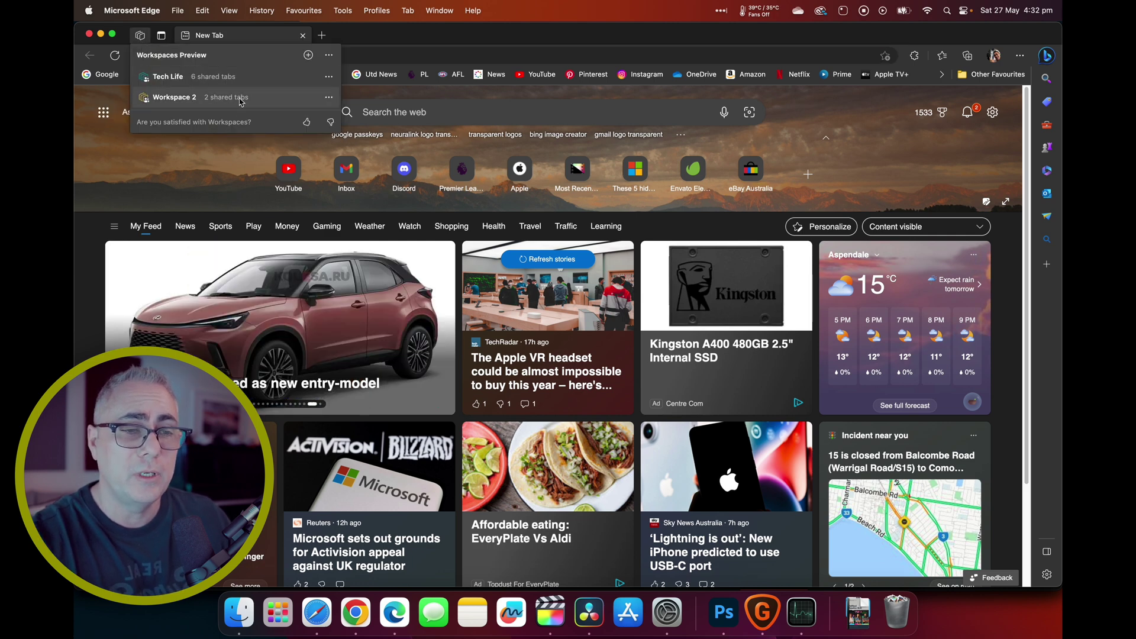
click(233, 81)
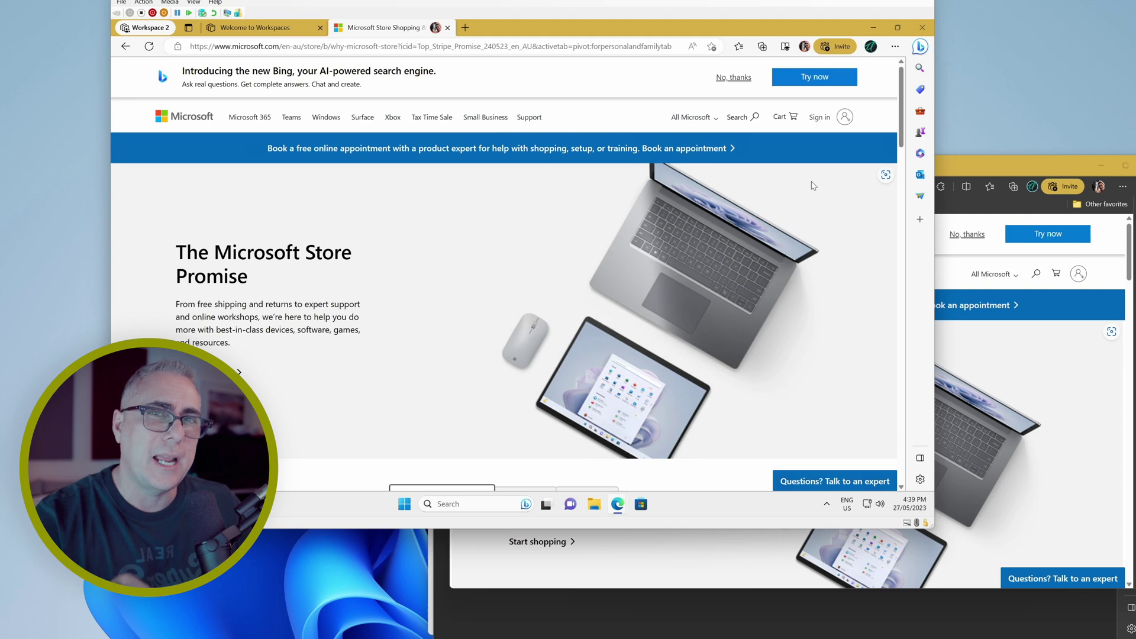
Ask Bing Chat about Australia's average temperature and copy the conversation's share link.
click(920, 47)
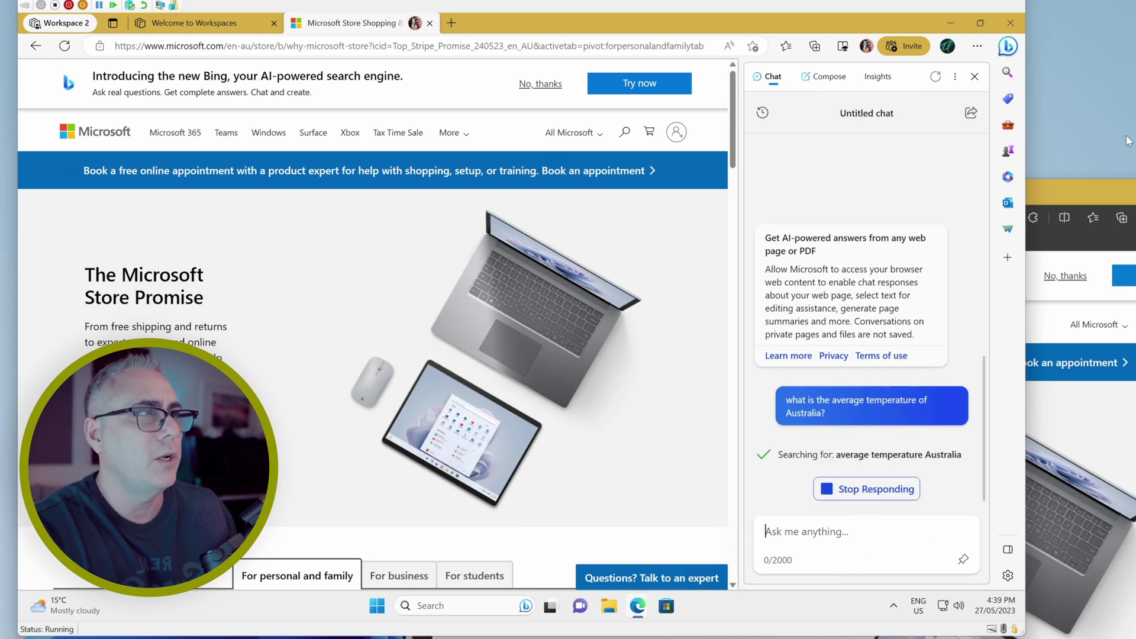
drag(1102, 187, 1124, 165)
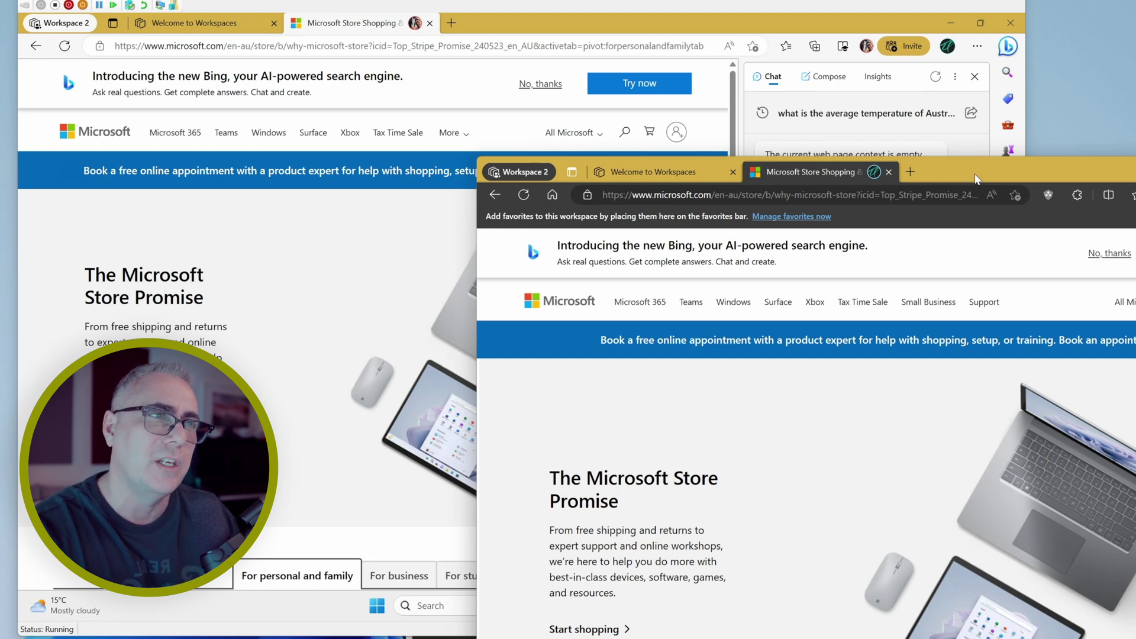
click(972, 127)
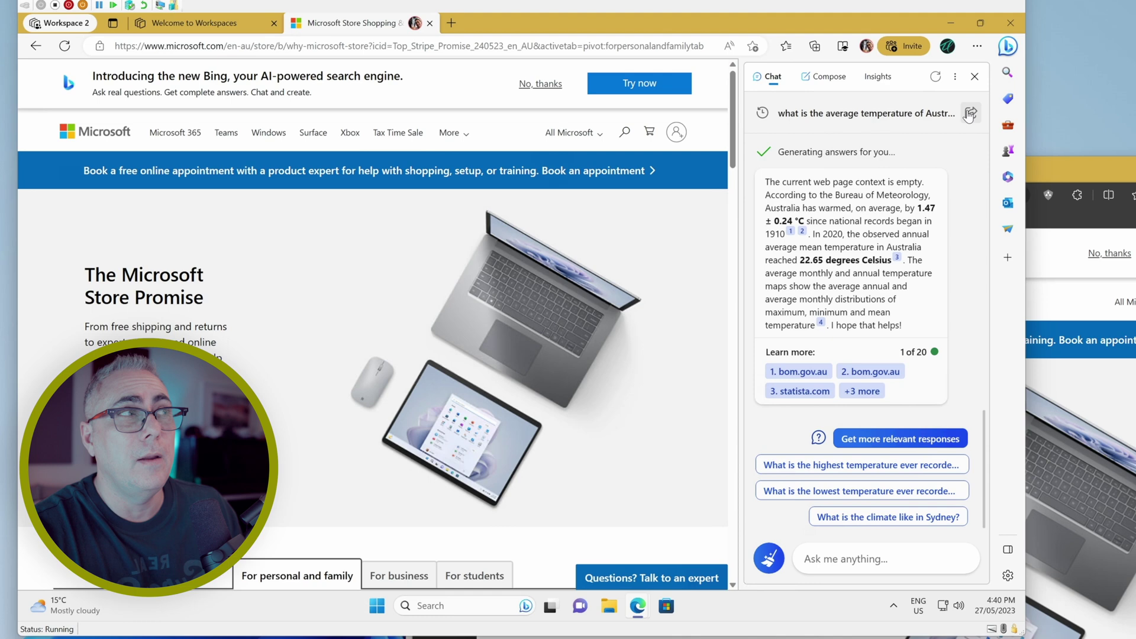
click(972, 115)
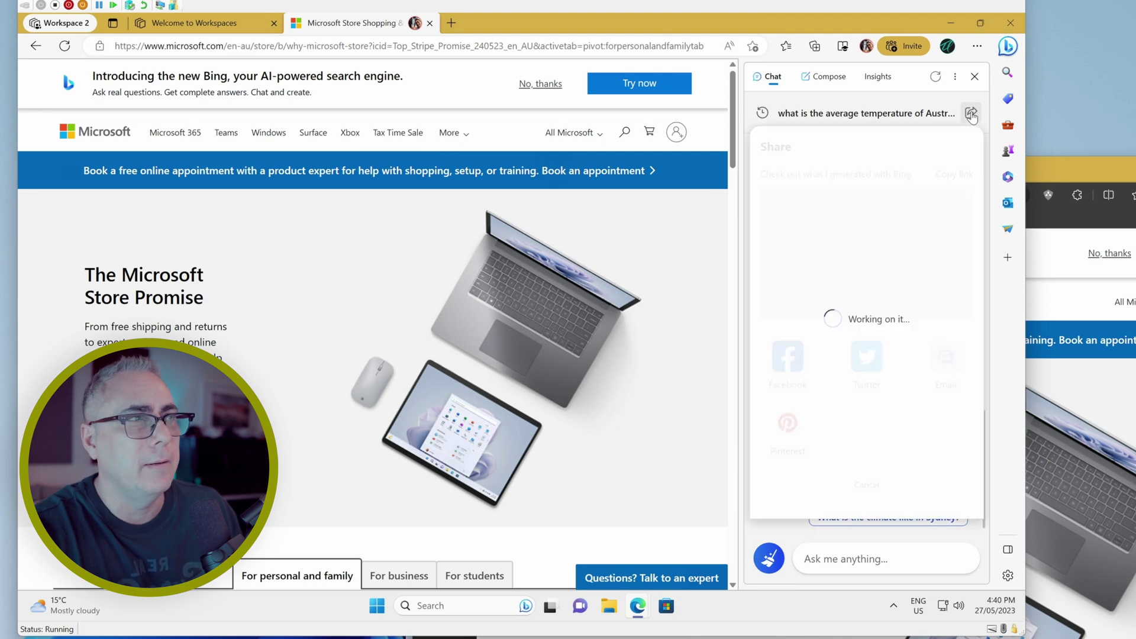
click(951, 174)
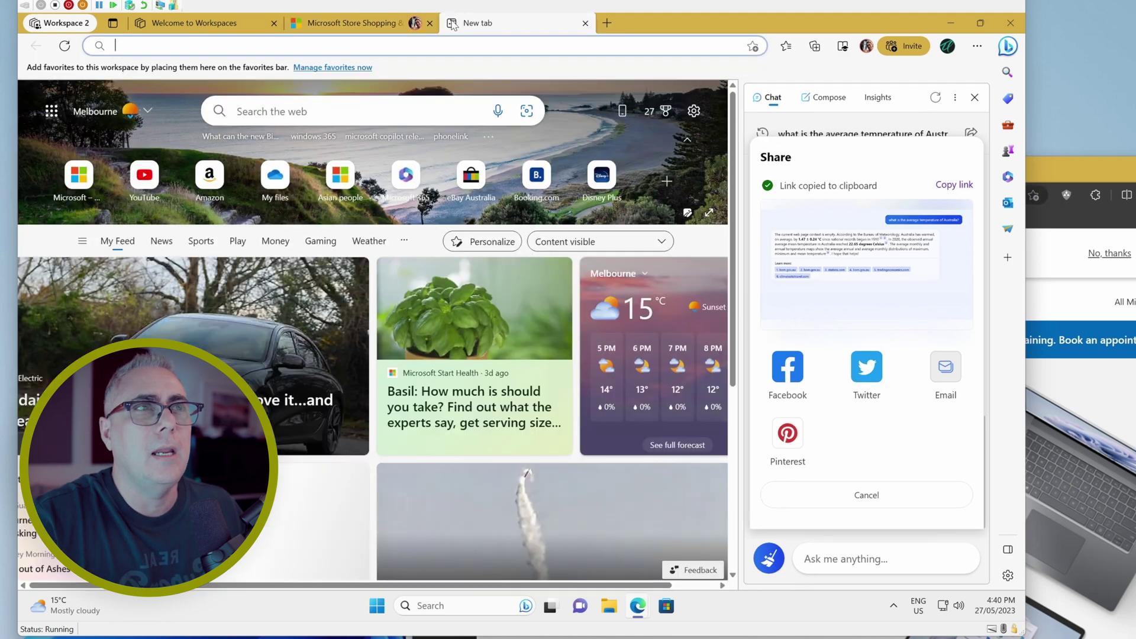
click(450, 22)
Load the pasted bing.net share link in the new tab and view it on the synced tab.
key(ctrl+v)
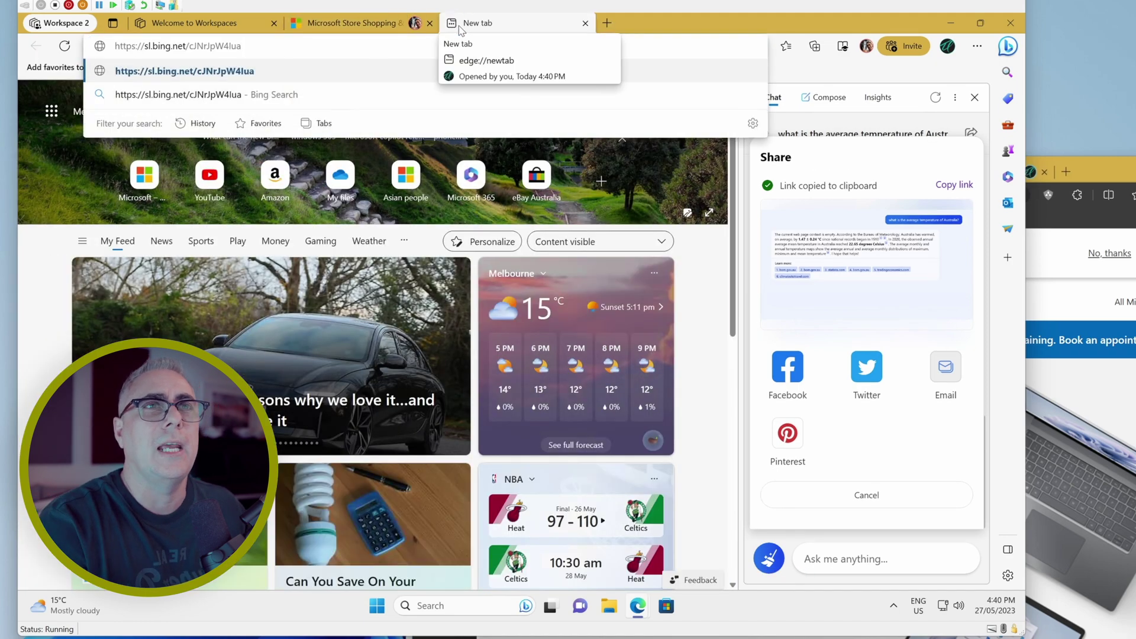
key(Return)
drag(1118, 170, 1065, 106)
click(898, 107)
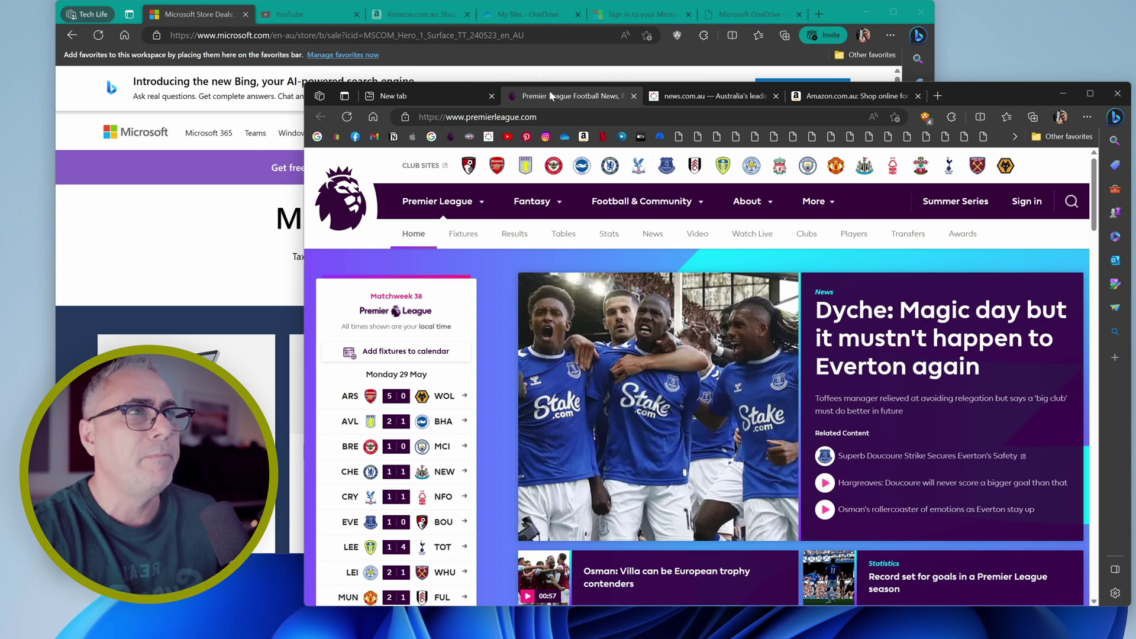
Put the Premier League tab into a new green tab group.
mouse_move(994, 95)
mouse_down()
mouse_move(1016, 122)
mouse_move(986, 102)
mouse_up()
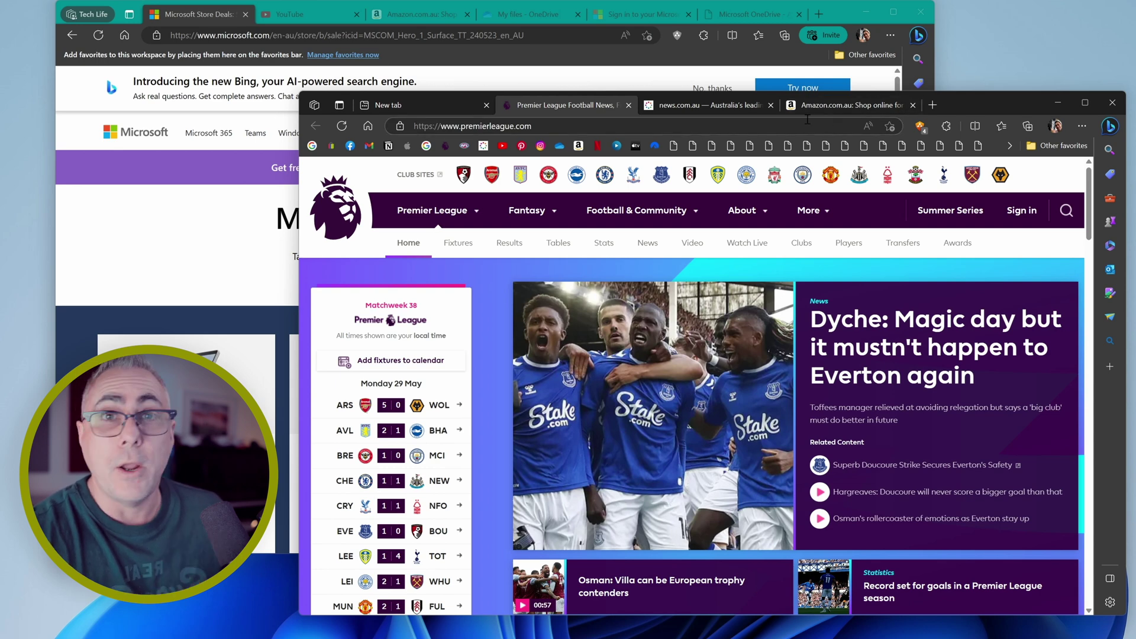
right_click(563, 106)
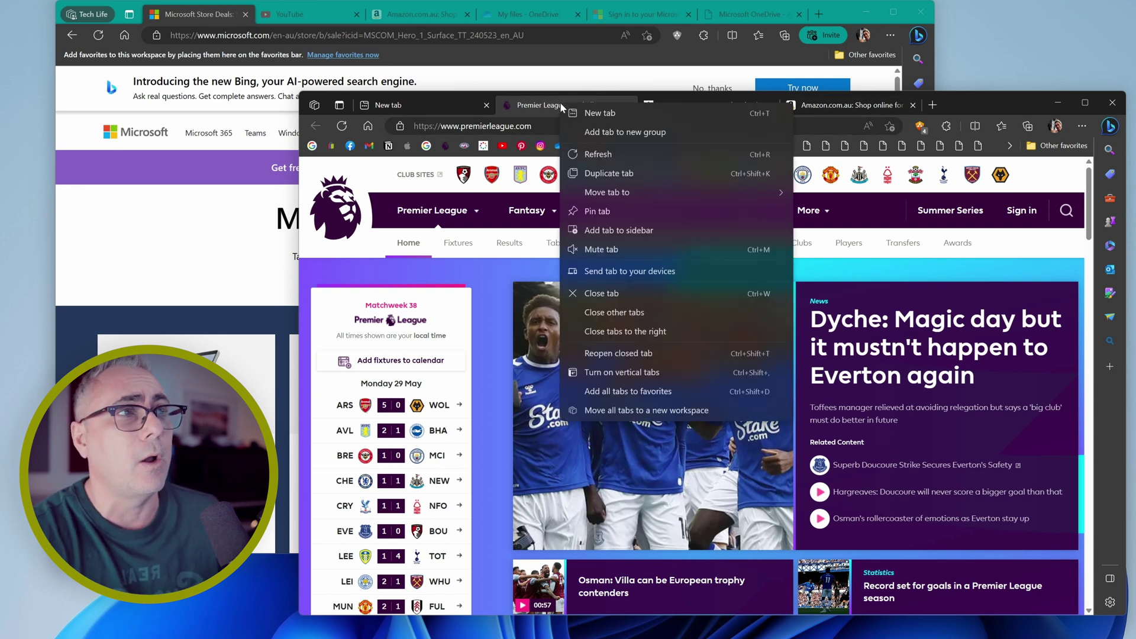
click(630, 133)
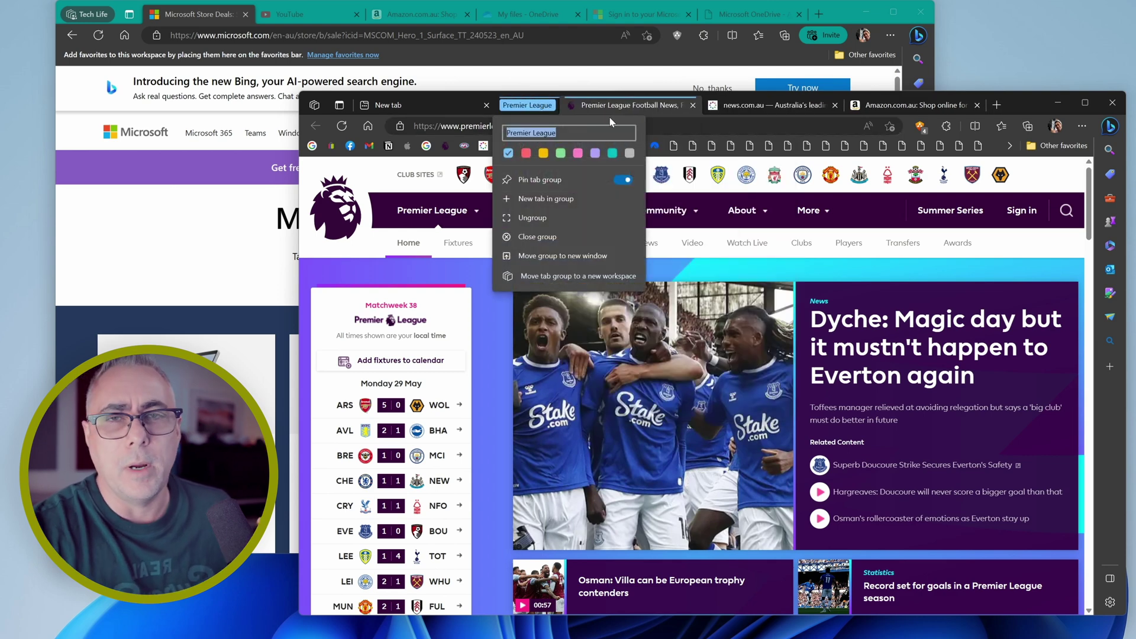
click(560, 154)
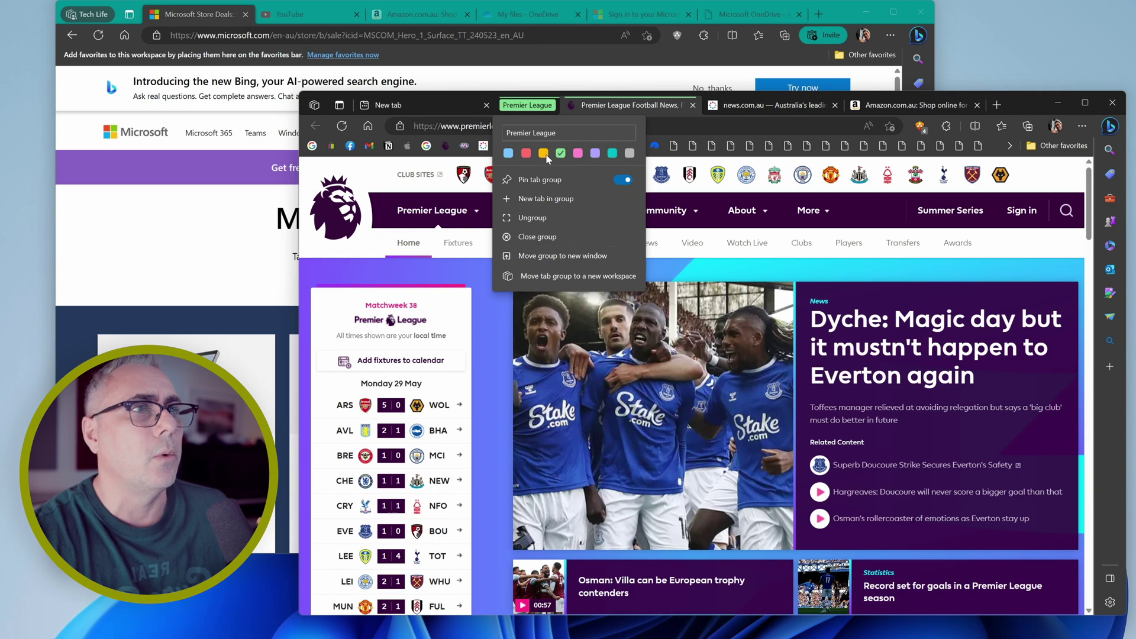
Add the news.com.au and Amazon tabs to the green Premier League group.
click(648, 109)
drag(763, 106, 616, 110)
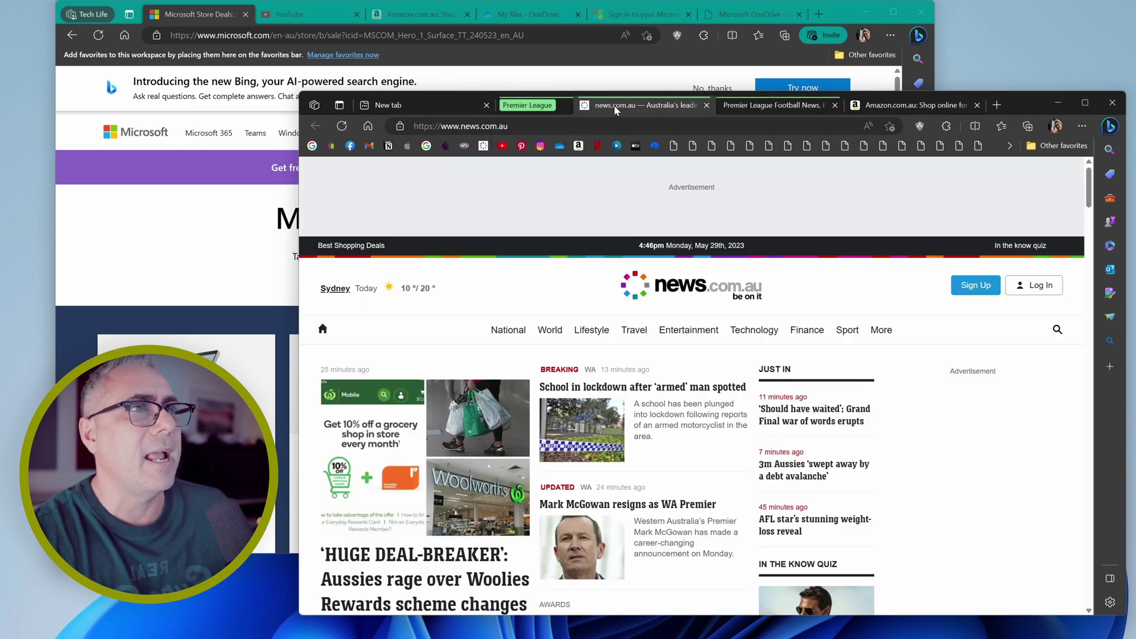
drag(887, 106, 794, 110)
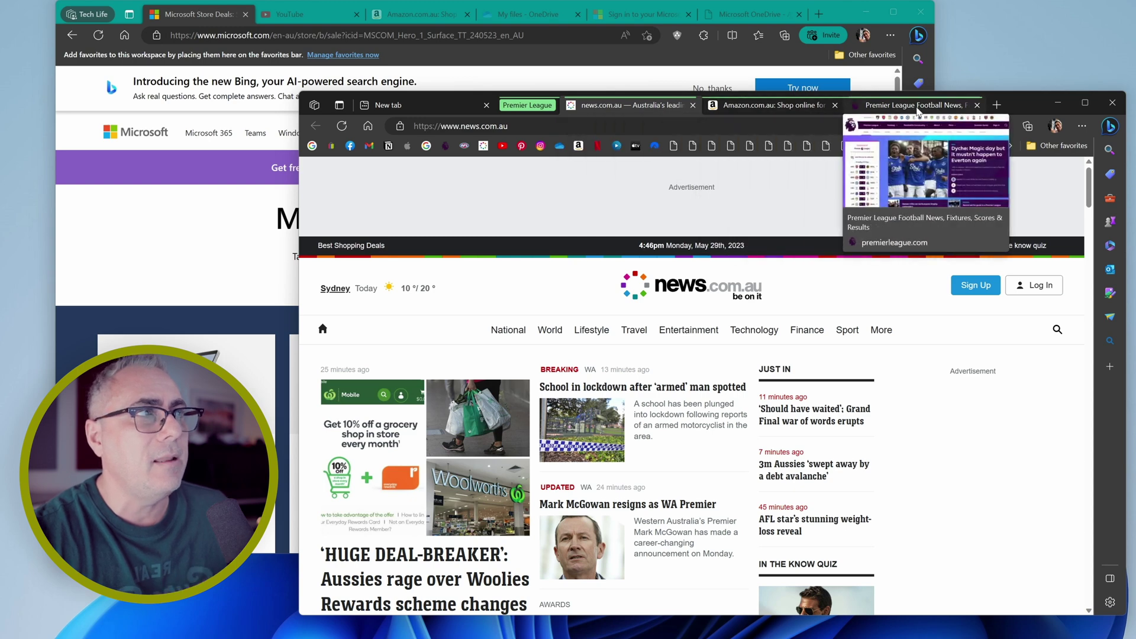
right_click(633, 109)
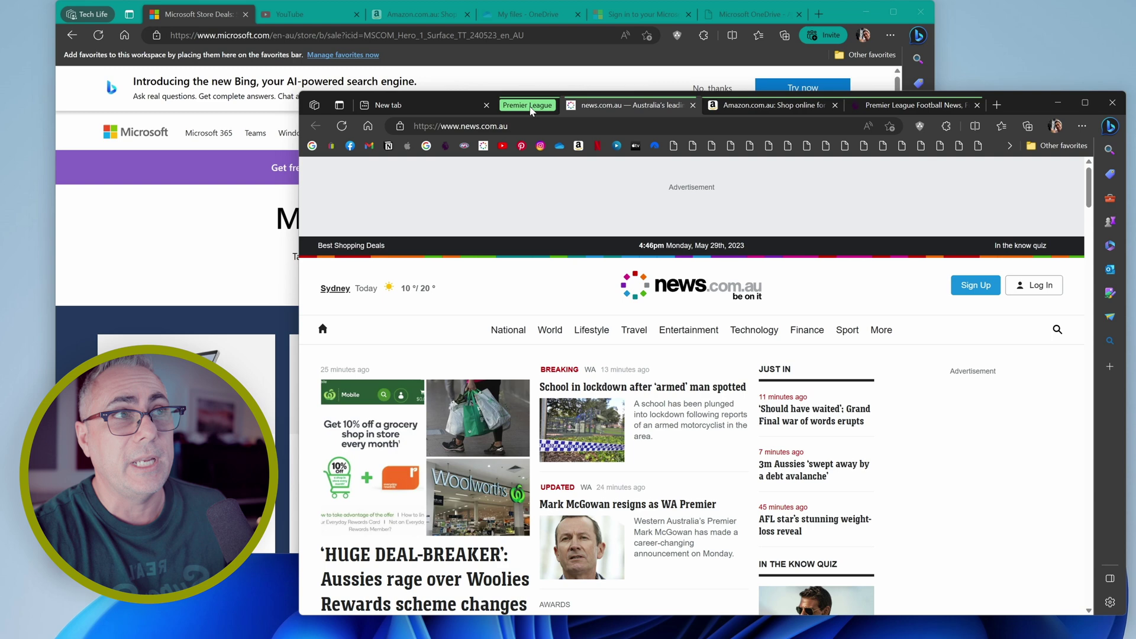
click(530, 108)
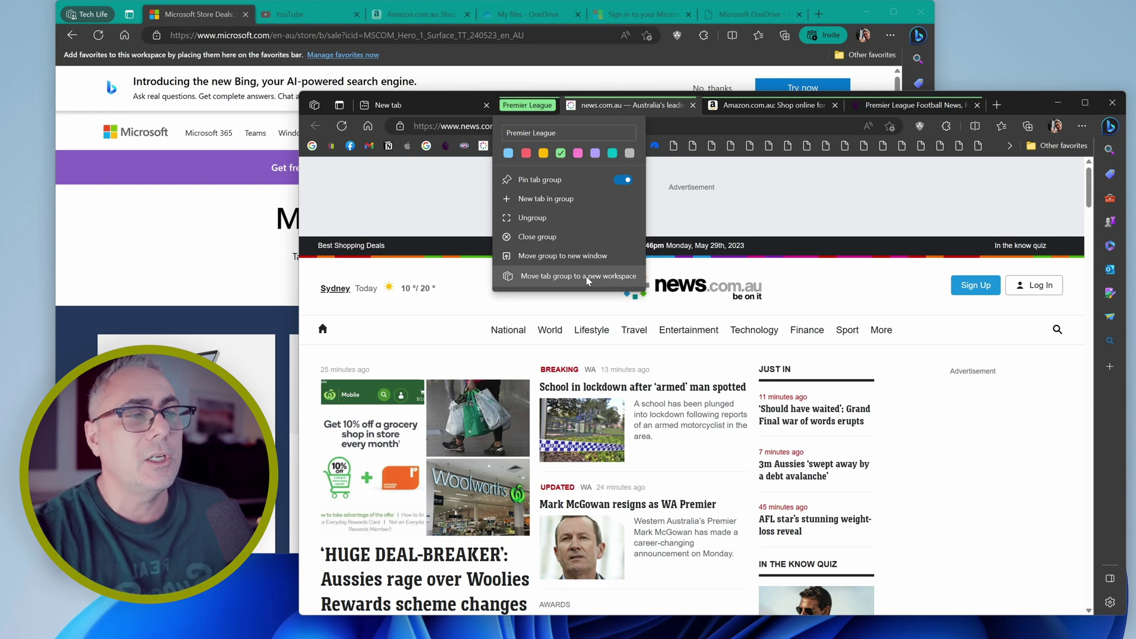
Move the Premier League group to a new workspace and confirm it's listed beside Tech Life and Workspace 2.
click(588, 280)
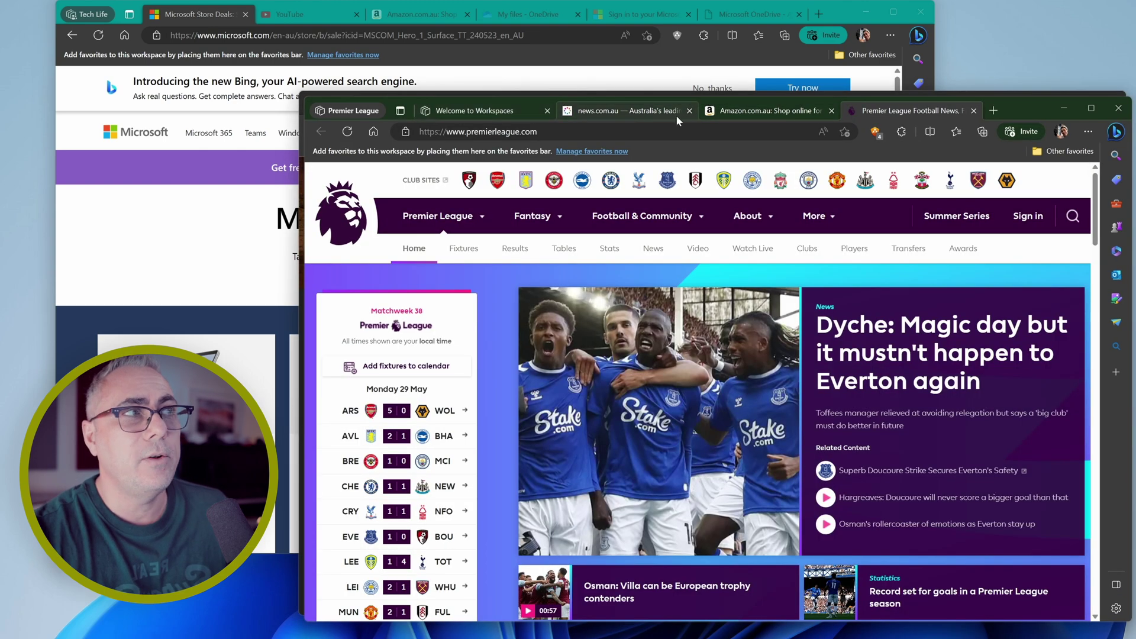
click(345, 112)
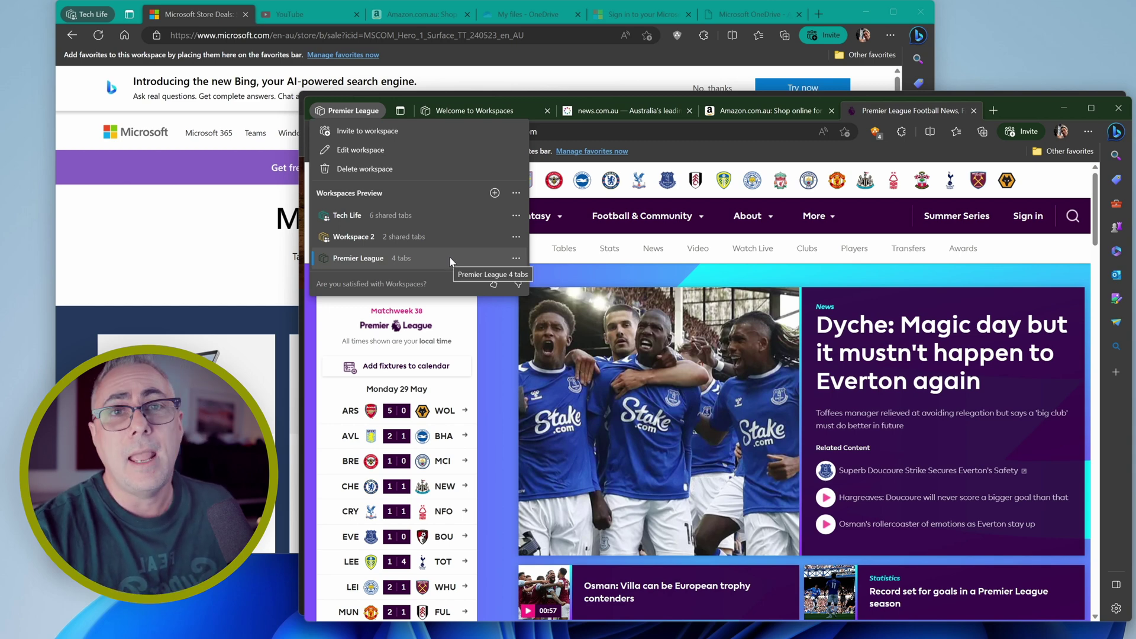
Delete the Premier League workspace from the Workspaces menu and confirm the deletion.
click(516, 258)
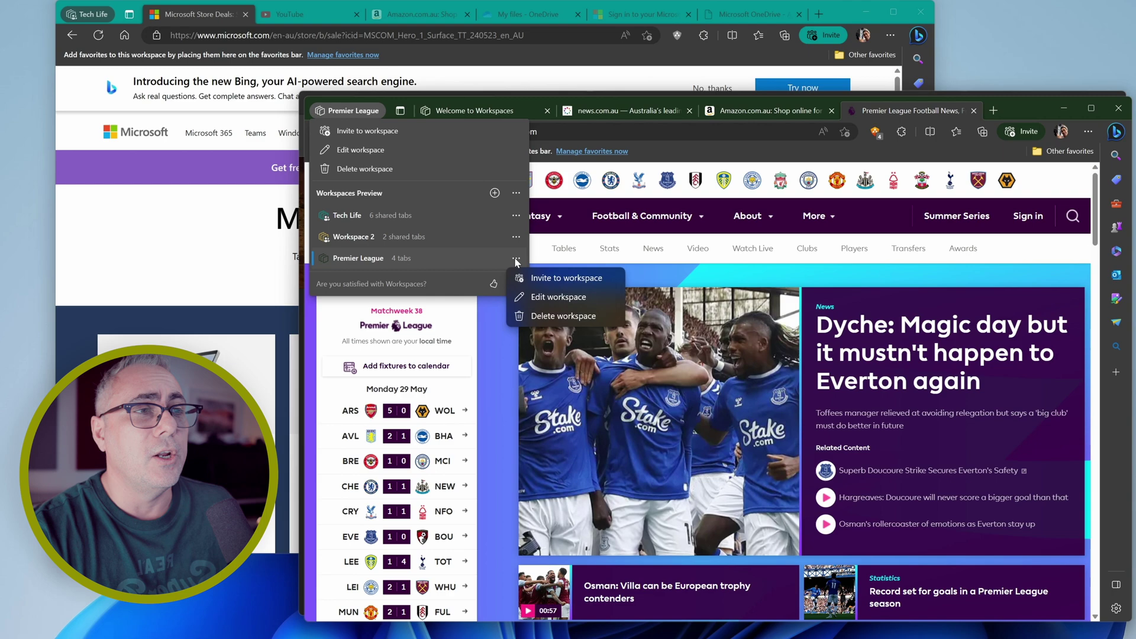
click(560, 316)
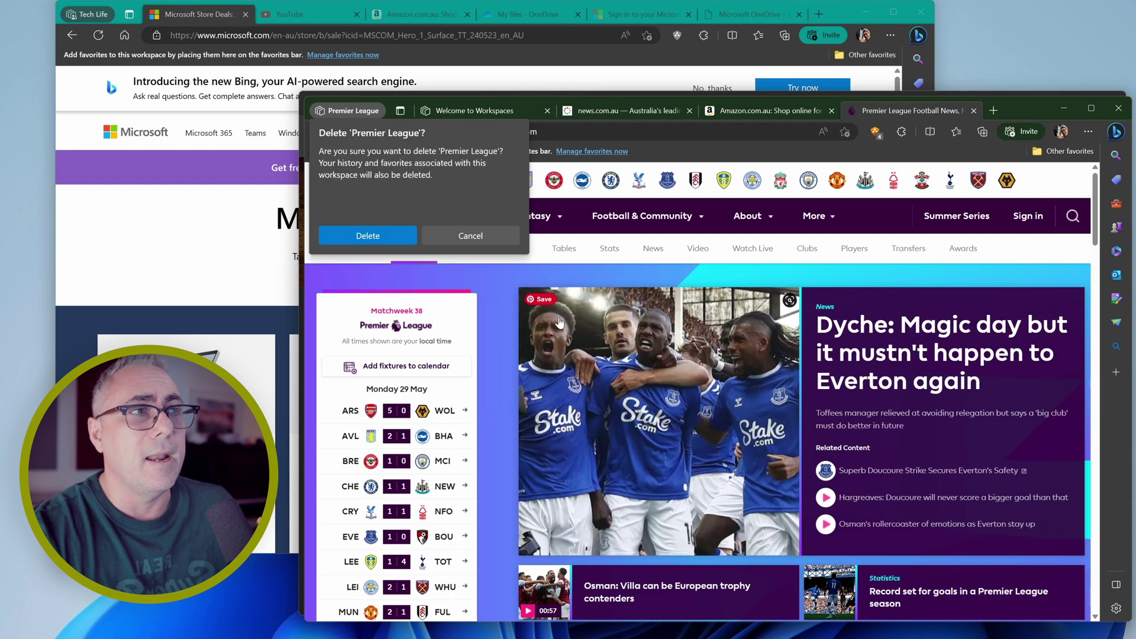
click(384, 237)
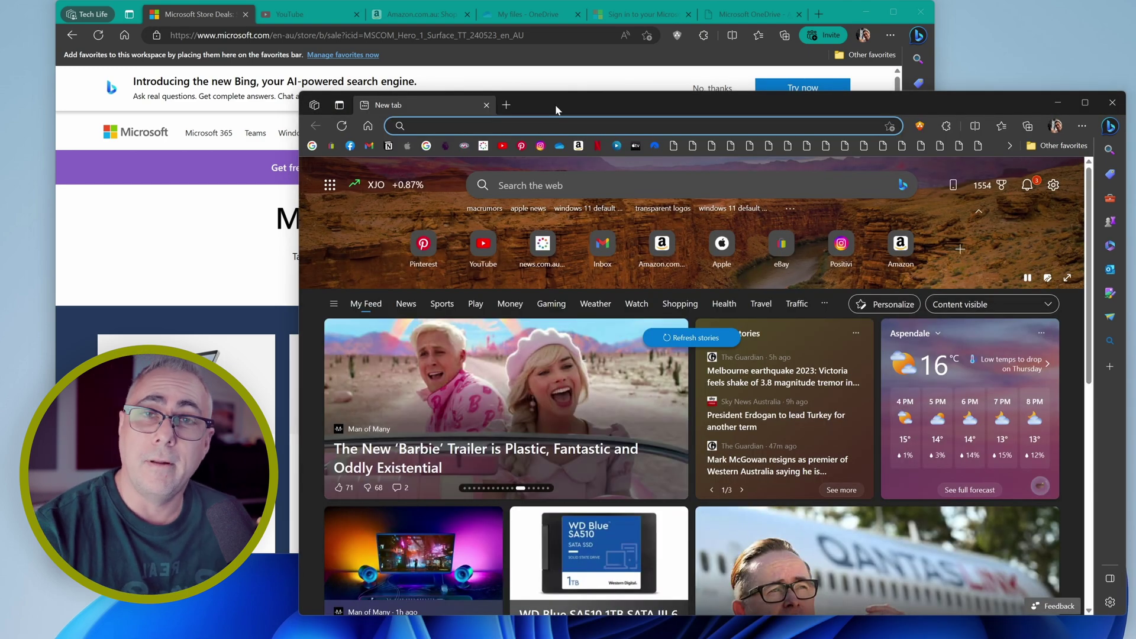